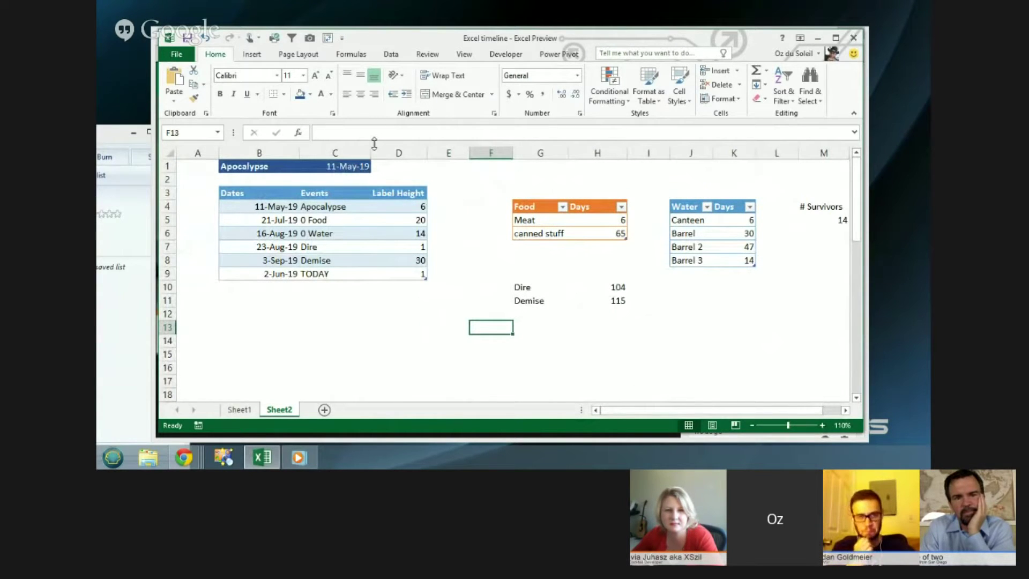
Widen column E so the Food and Water tables move far right of the timeline table.
drag(470, 153, 715, 156)
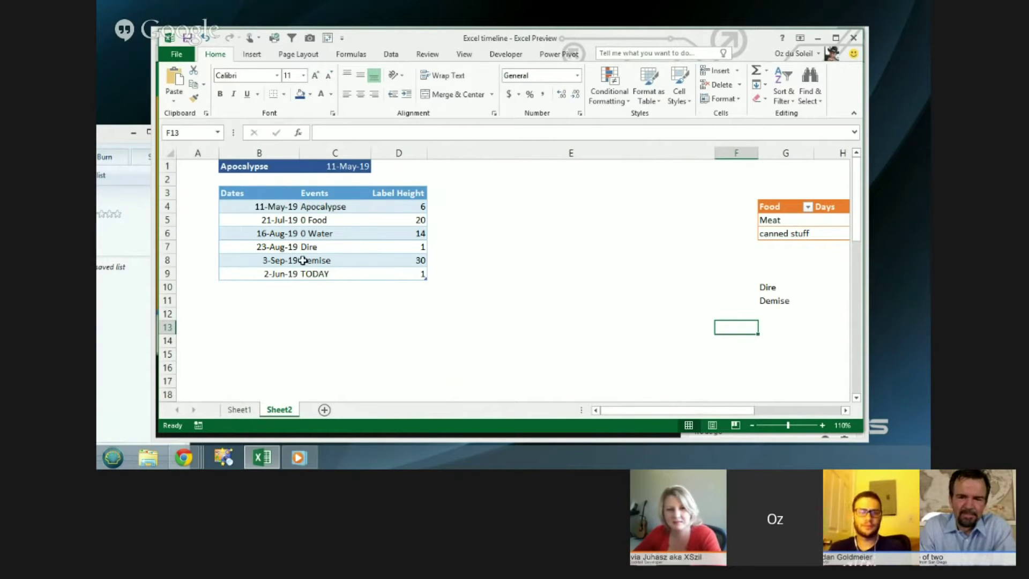
click(322, 262)
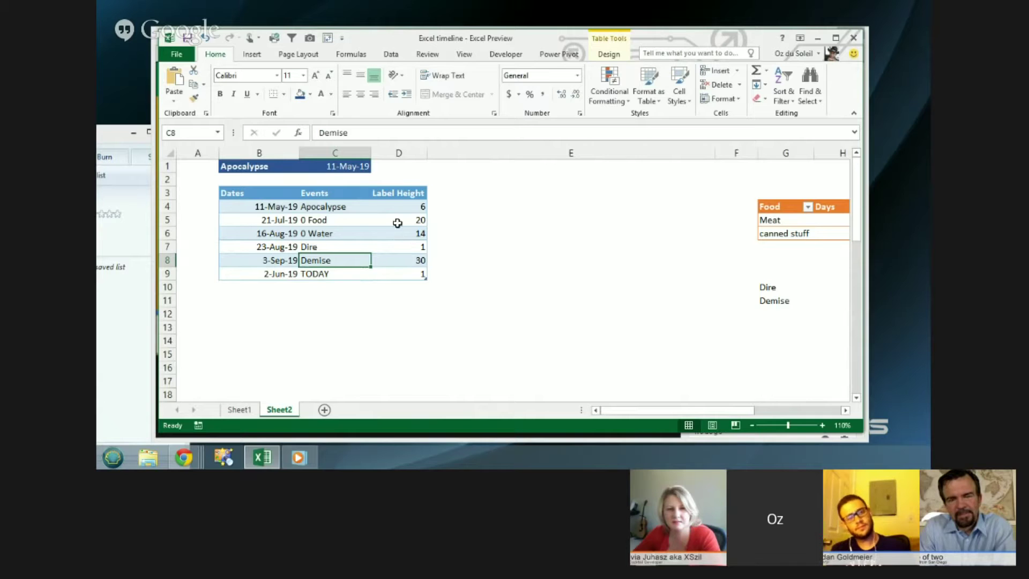
click(531, 236)
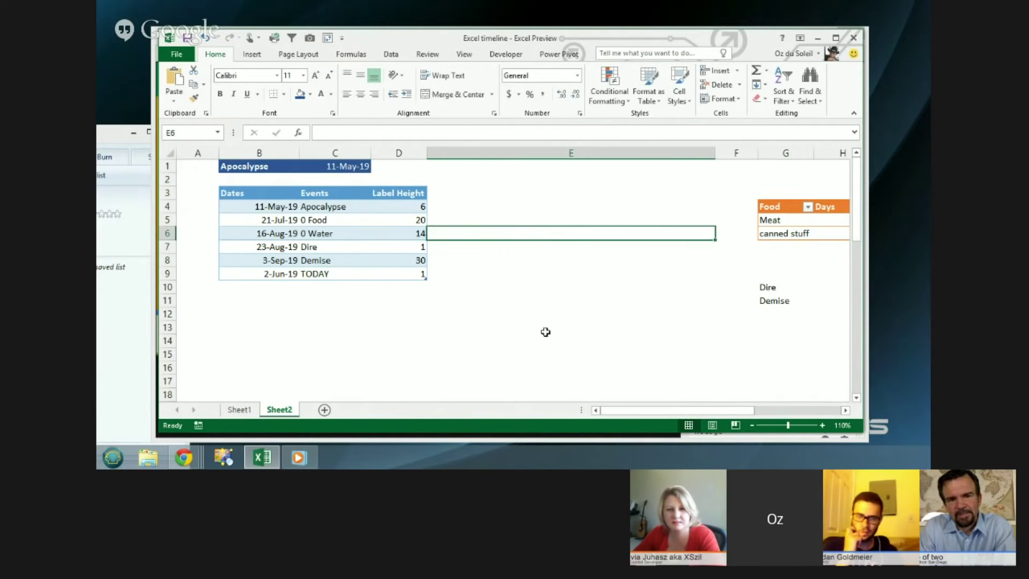
Select cells around the timeline table, ending on empty cell C12 below it.
click(562, 298)
click(482, 336)
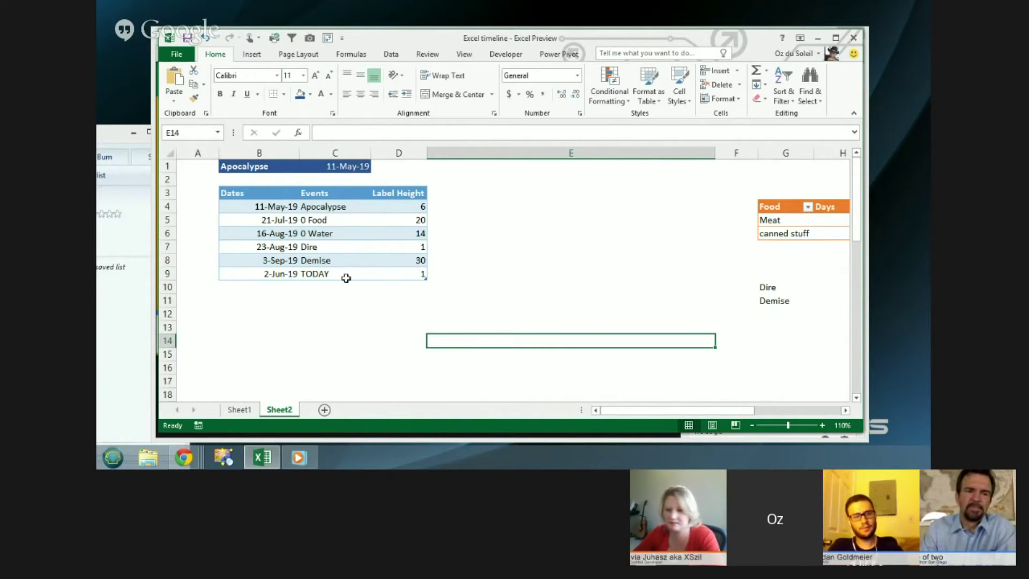
drag(263, 206, 356, 195)
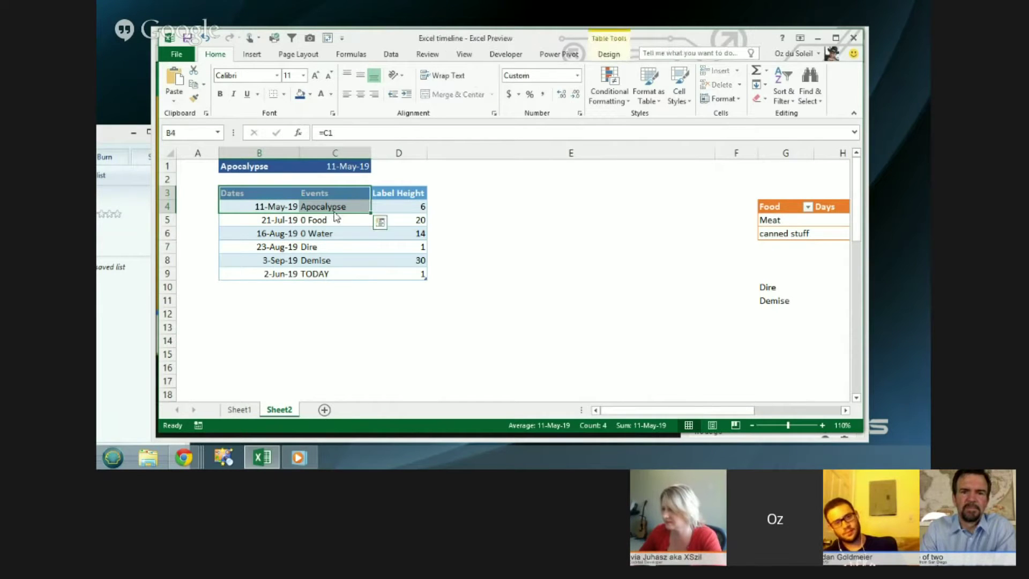
click(335, 209)
click(238, 208)
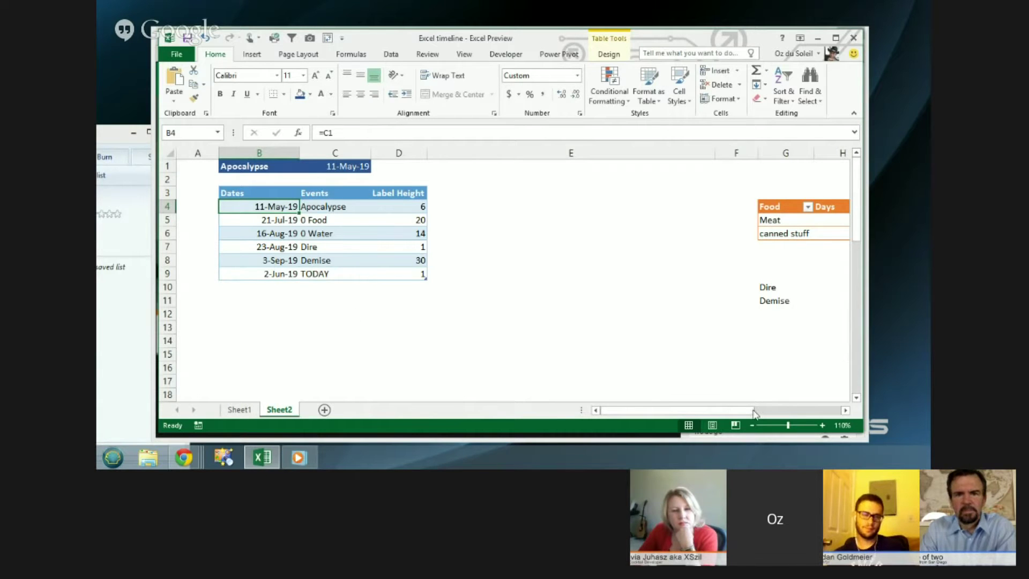
mouse_move(747, 411)
mouse_down()
mouse_move(863, 417)
mouse_move(745, 420)
mouse_up()
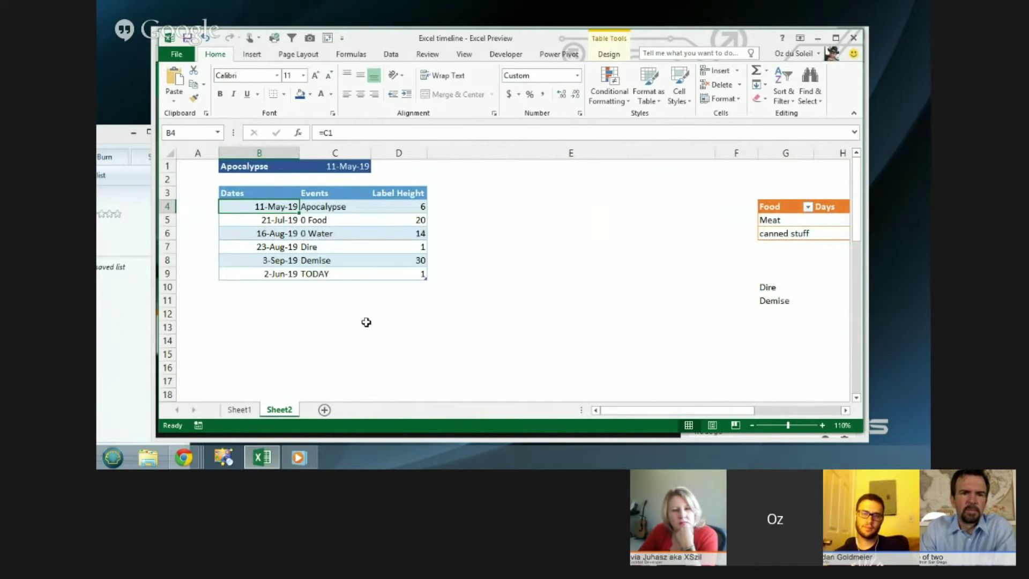
click(333, 318)
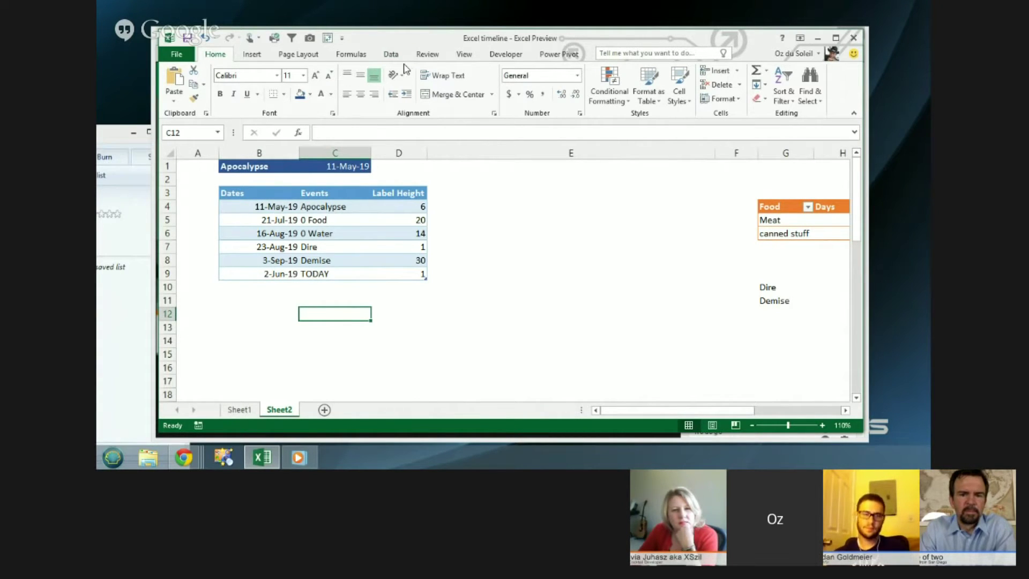
Insert an empty plain Scatter chart and move it right to uncover the Label Height column.
click(251, 54)
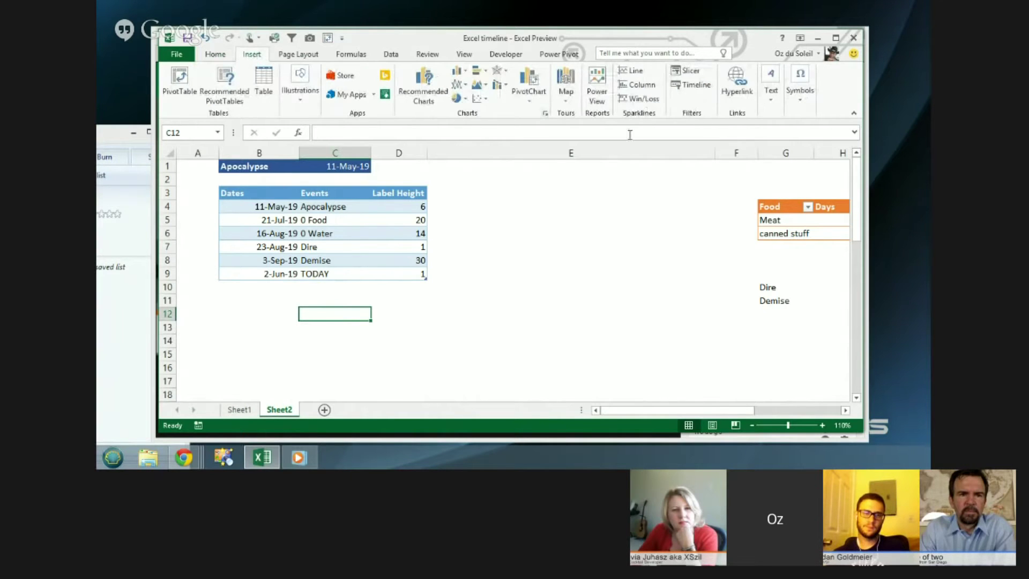
click(476, 98)
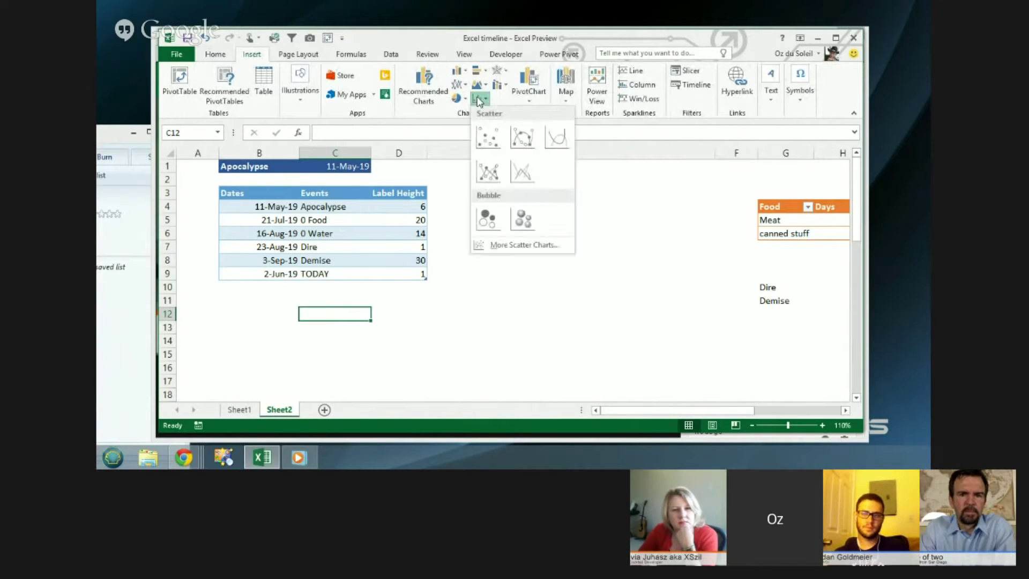
click(489, 137)
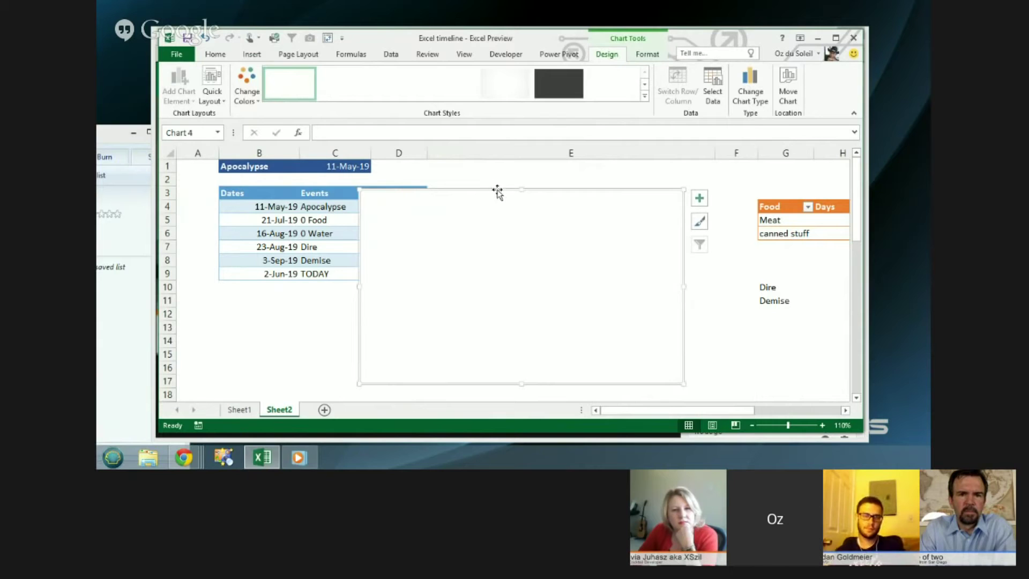
drag(493, 187, 564, 189)
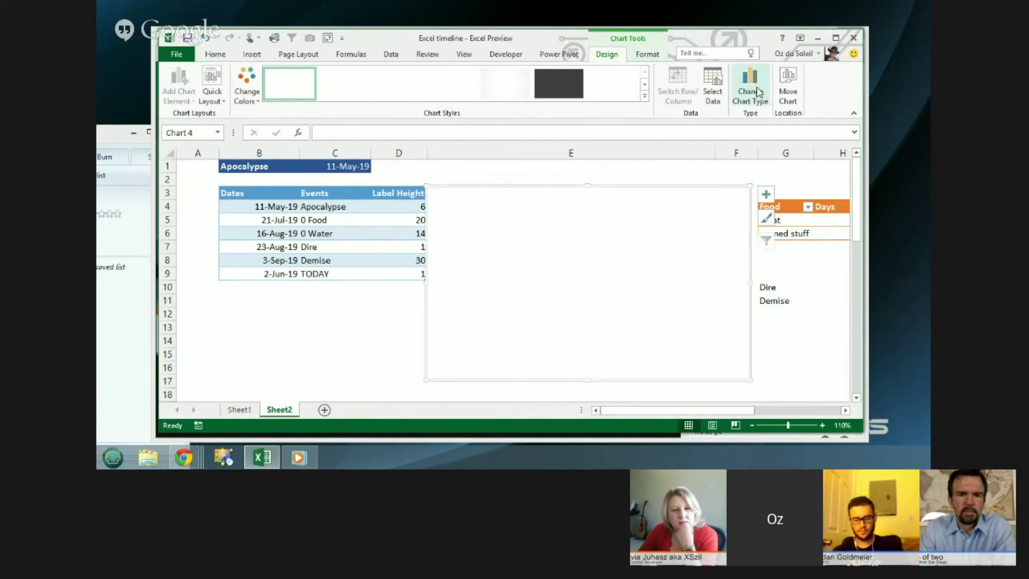
click(714, 84)
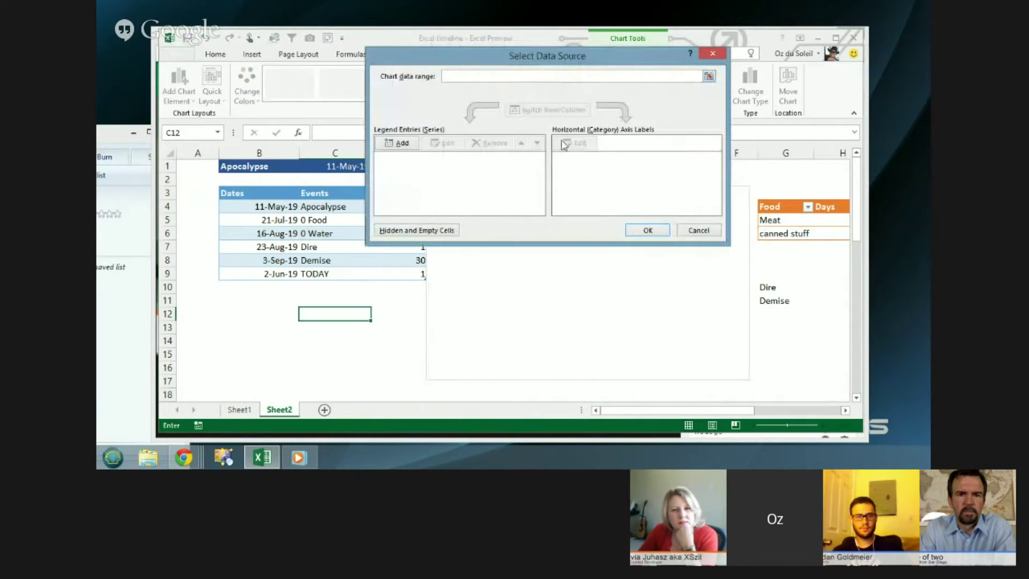
Add a chart series with dates B4:B9 as X values and label heights D4:D9 as Y values.
click(396, 142)
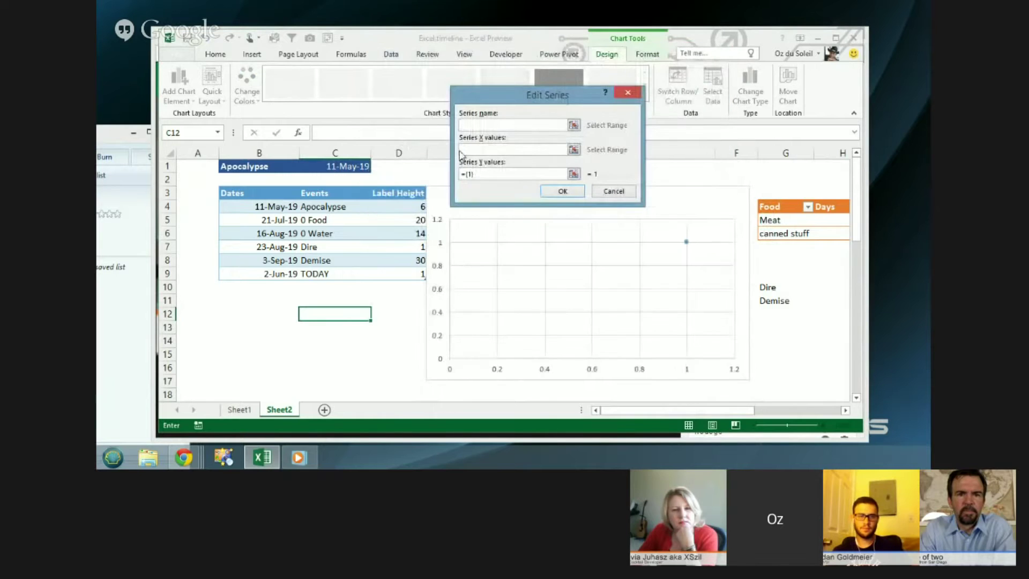
click(573, 150)
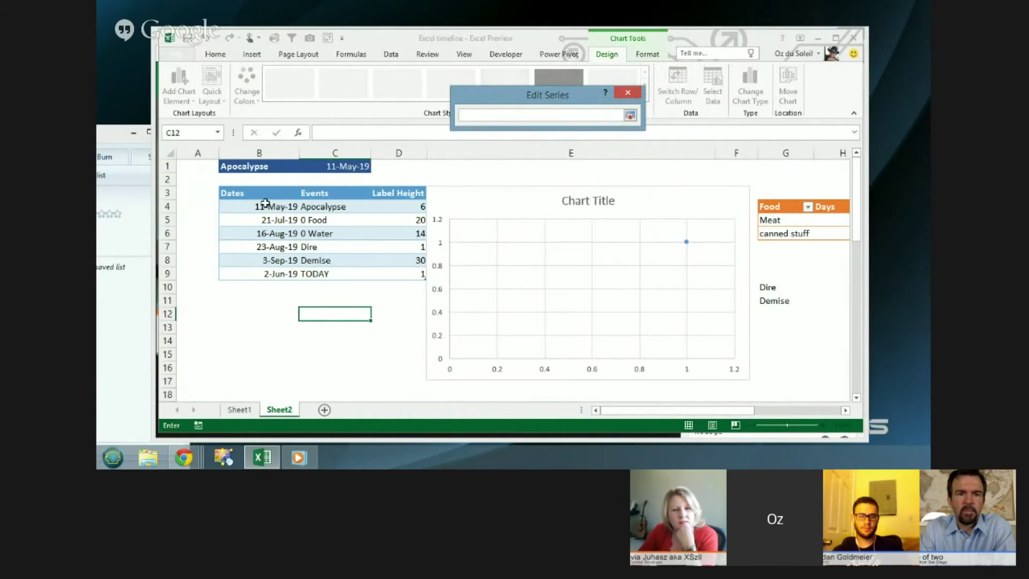
drag(265, 205, 259, 270)
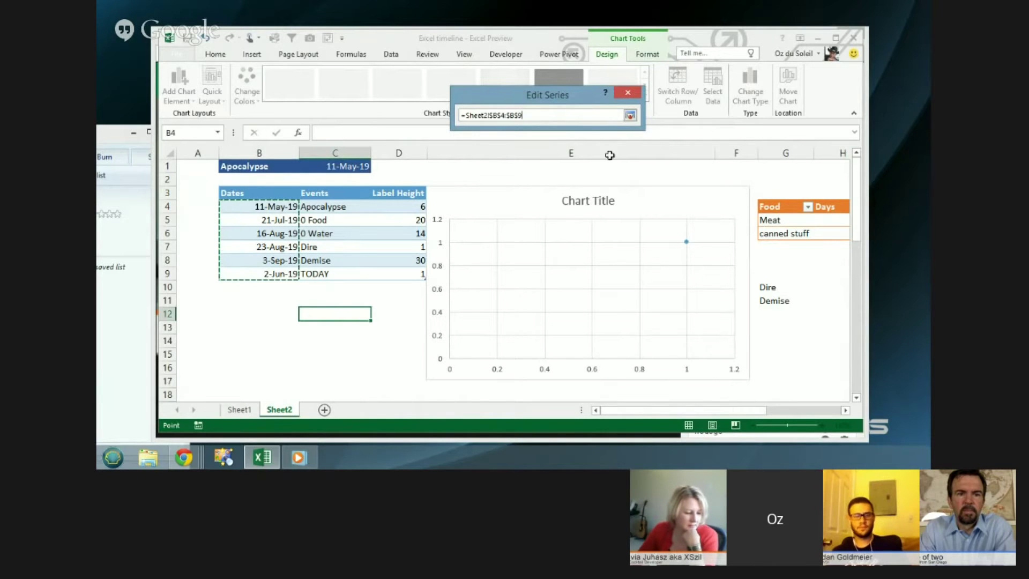
click(630, 115)
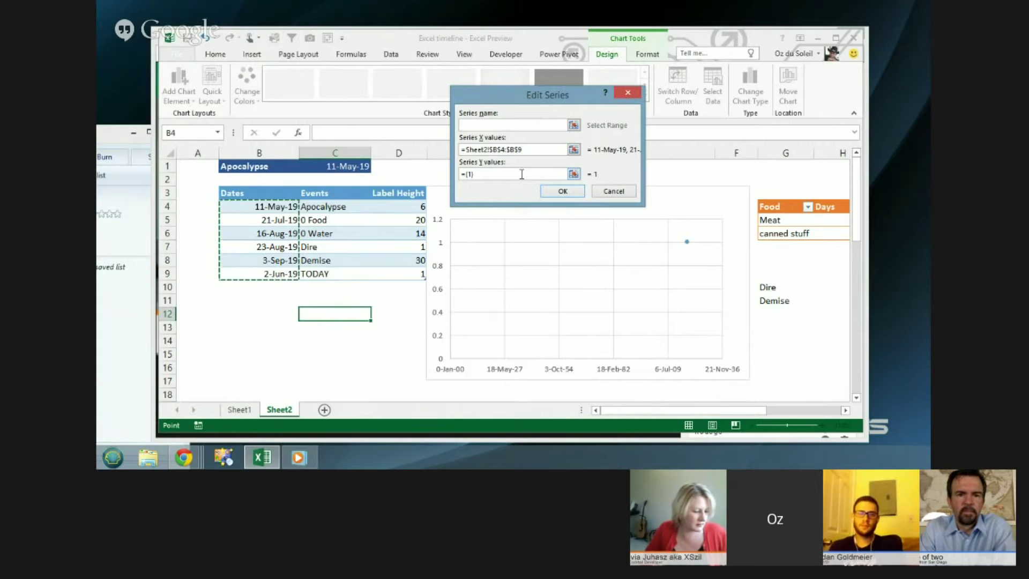
drag(521, 174, 440, 172)
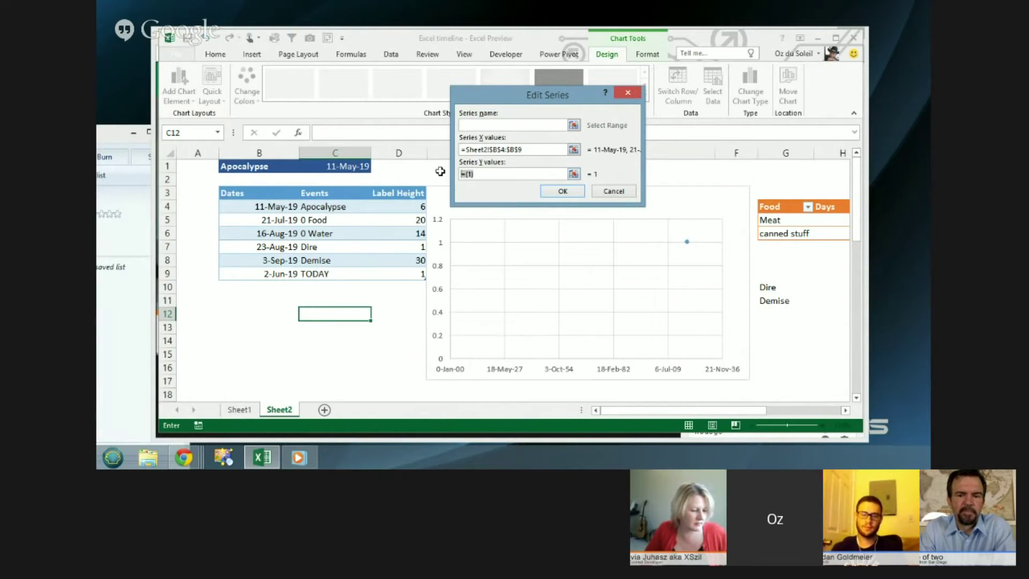
key(Delete)
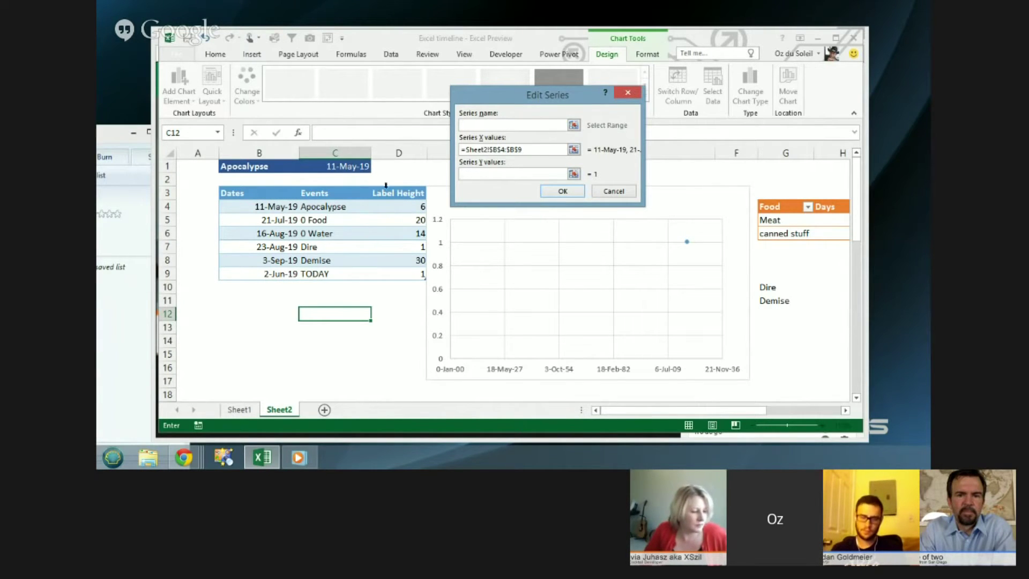
drag(411, 201, 405, 274)
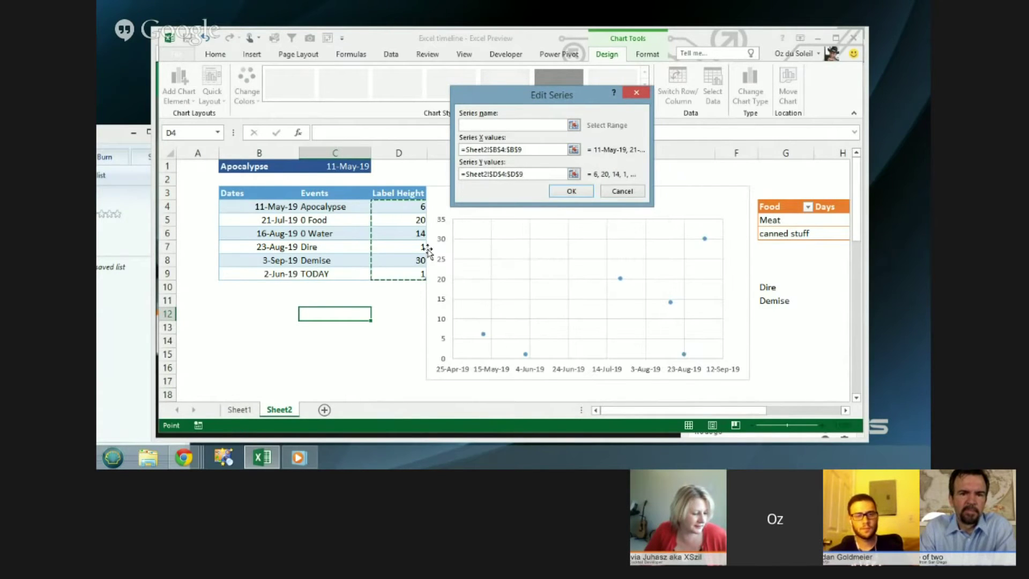
click(573, 193)
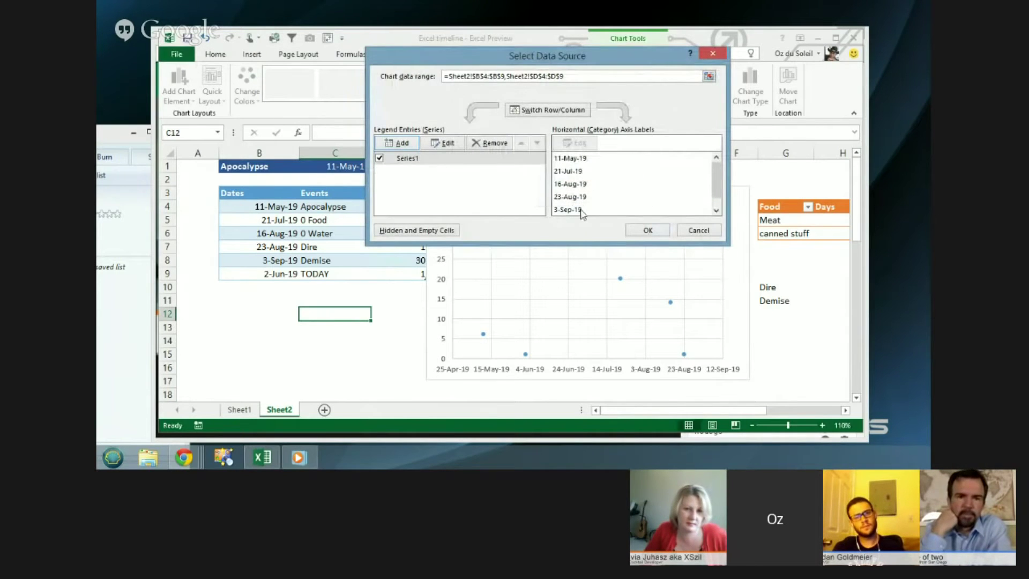
click(643, 230)
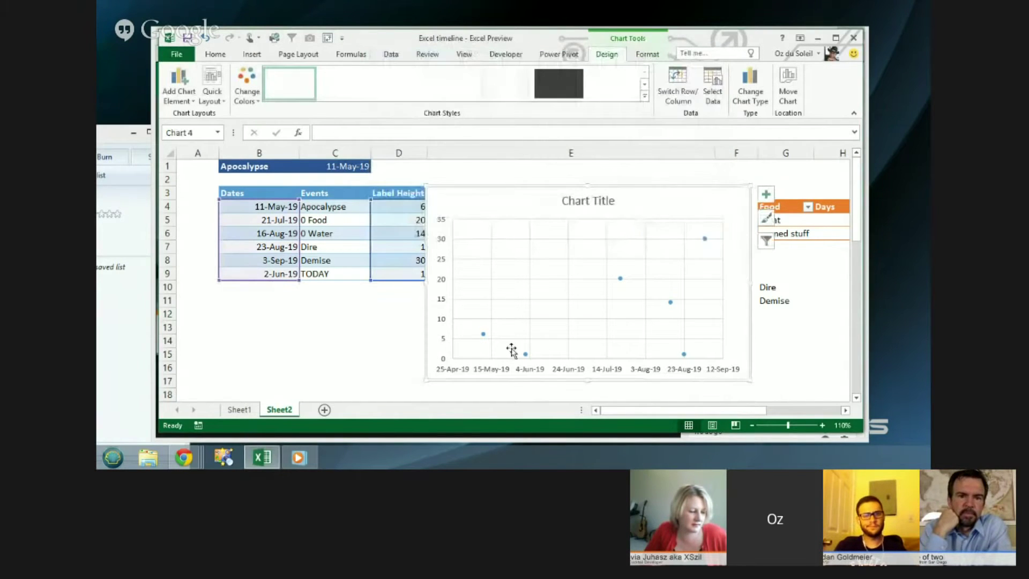
Delete the chart title, the gridlines and the vertical axis.
click(483, 334)
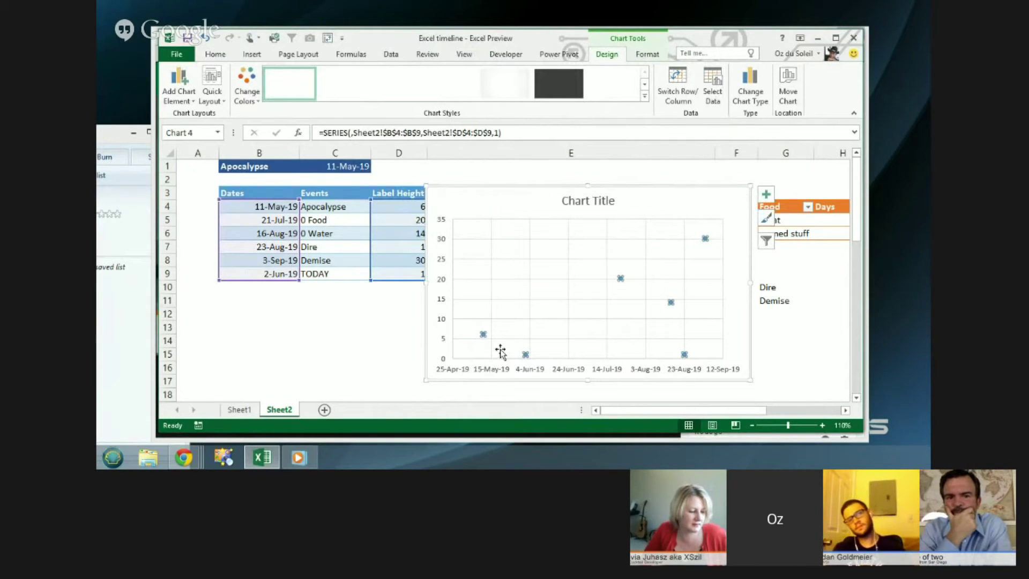
click(484, 259)
click(491, 239)
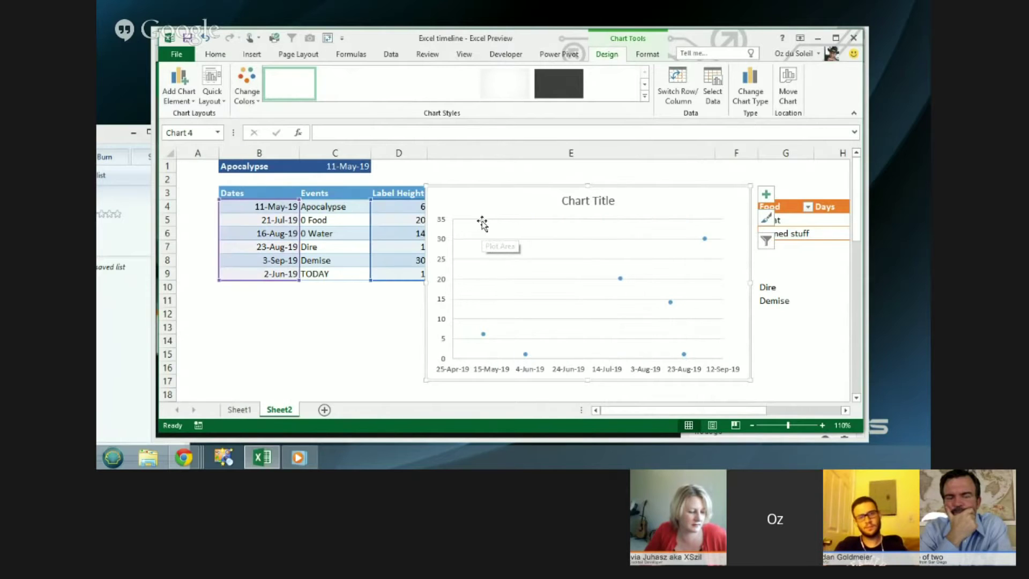
click(486, 213)
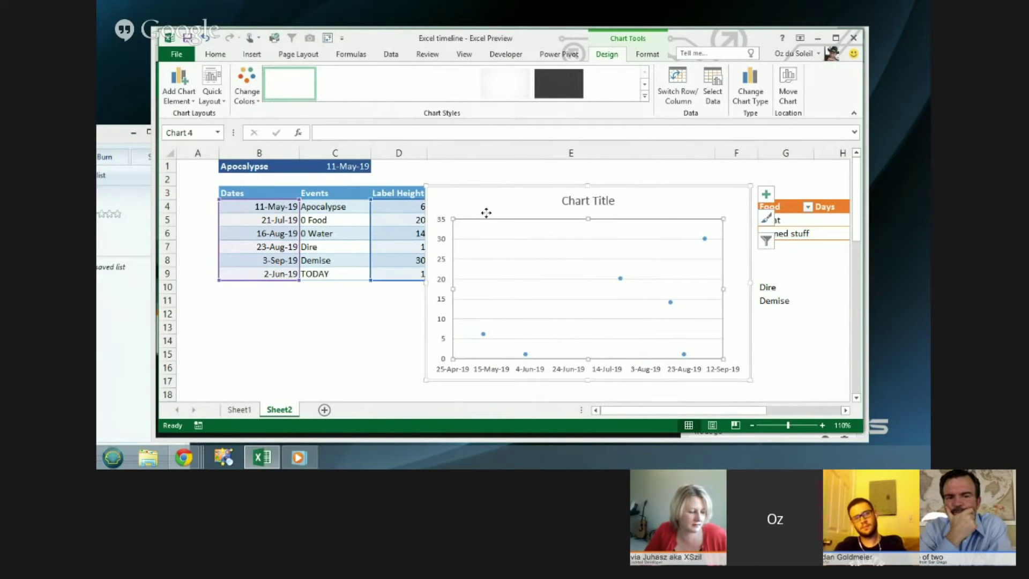
click(575, 206)
key(Delete)
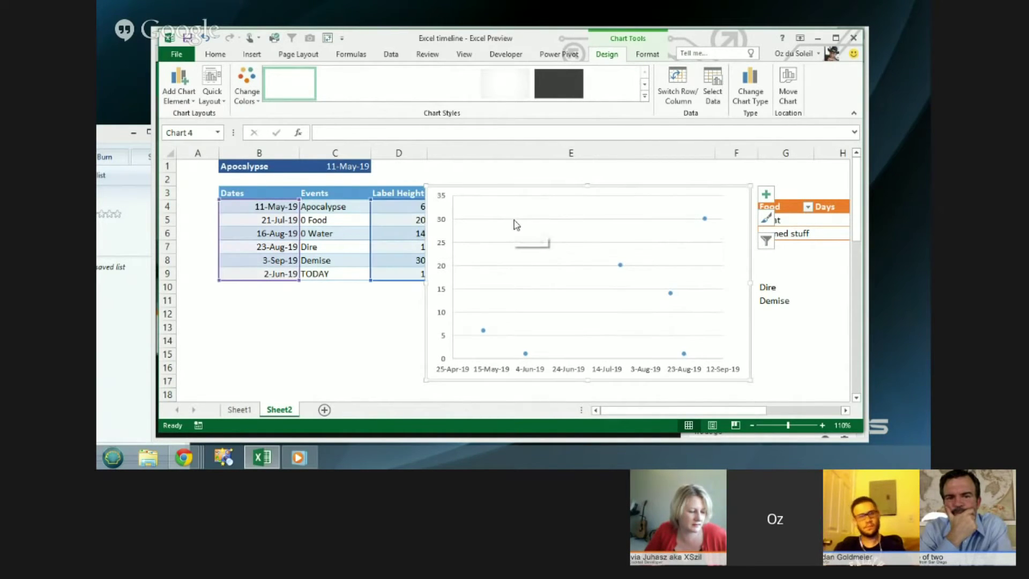
click(514, 221)
key(Delete)
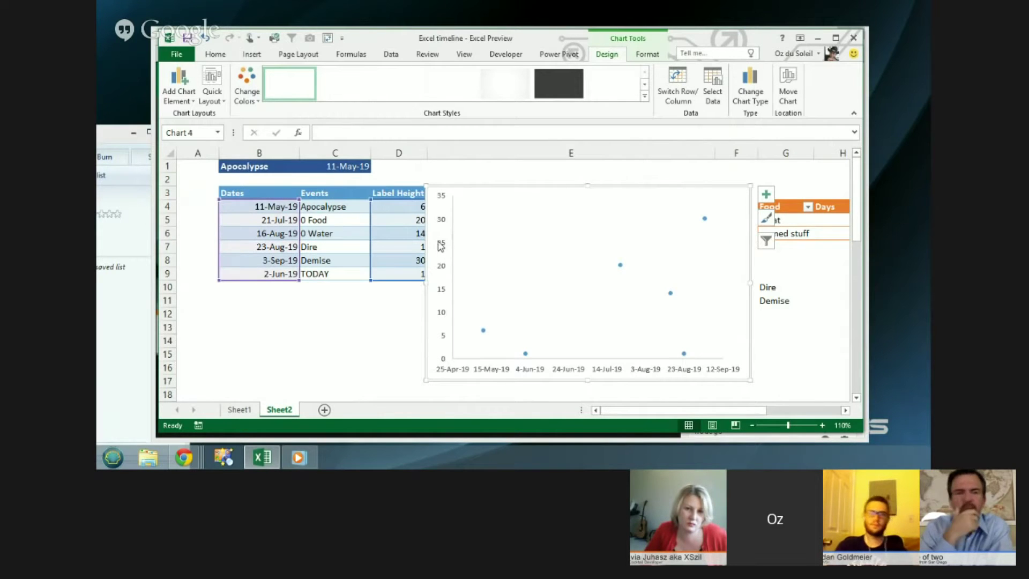
click(444, 246)
key(Delete)
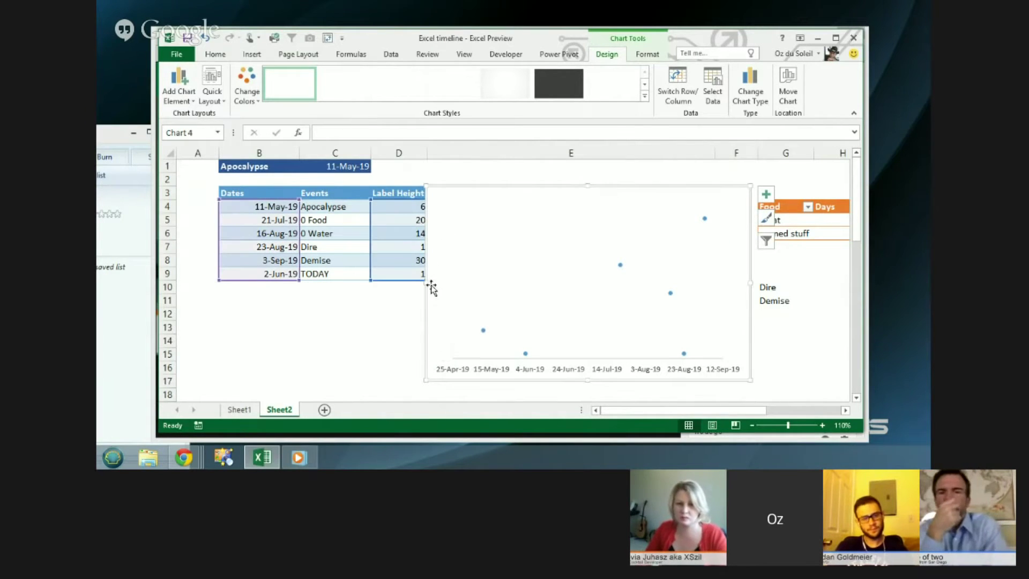
Resize the chart so the Label Height column shows, then select the data series.
drag(424, 284, 419, 282)
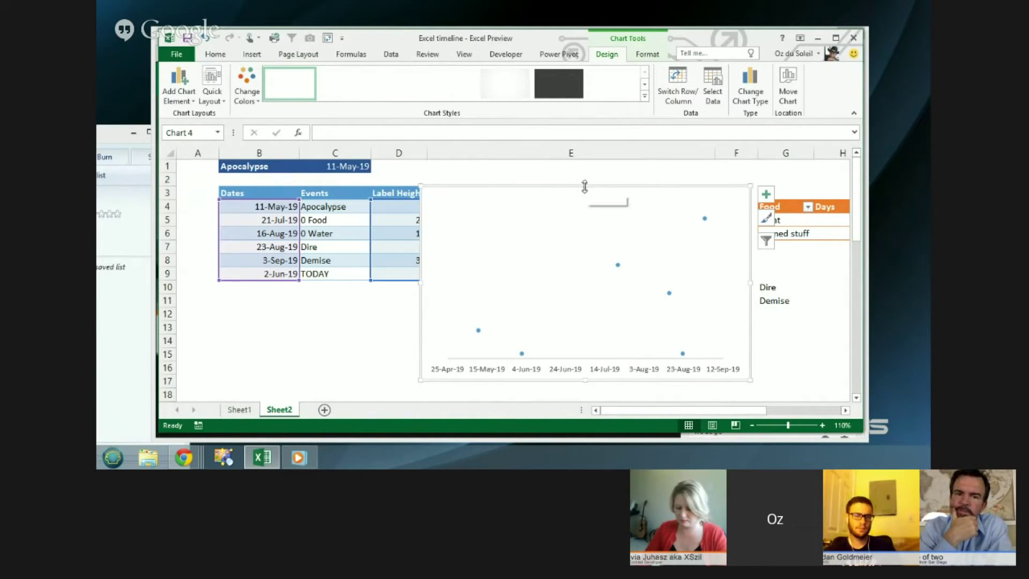
drag(584, 186, 585, 216)
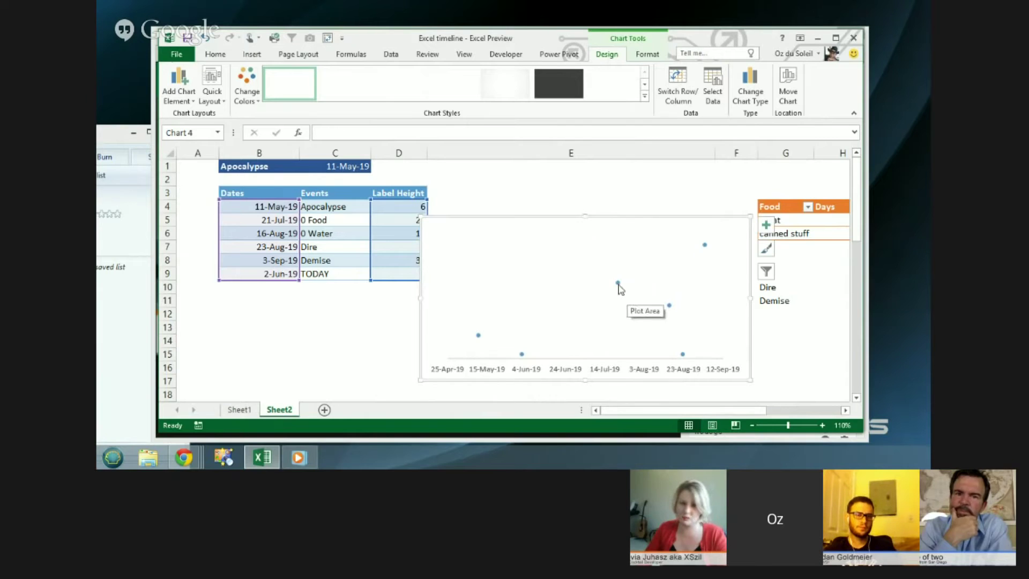
click(618, 283)
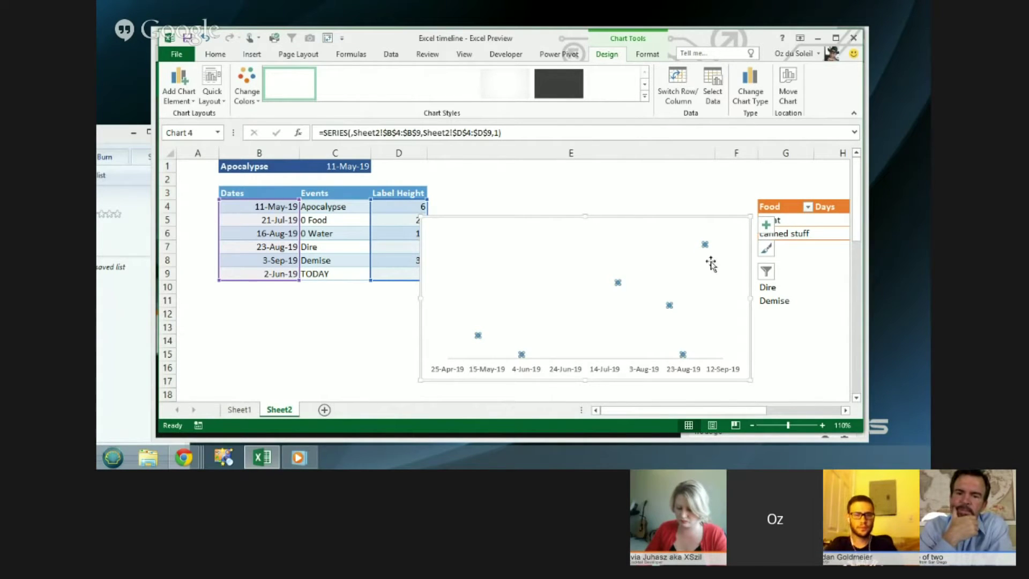
click(766, 227)
Add error bars, delete the horizontal ones, and open Format Error Bars for the vertical ones.
click(797, 291)
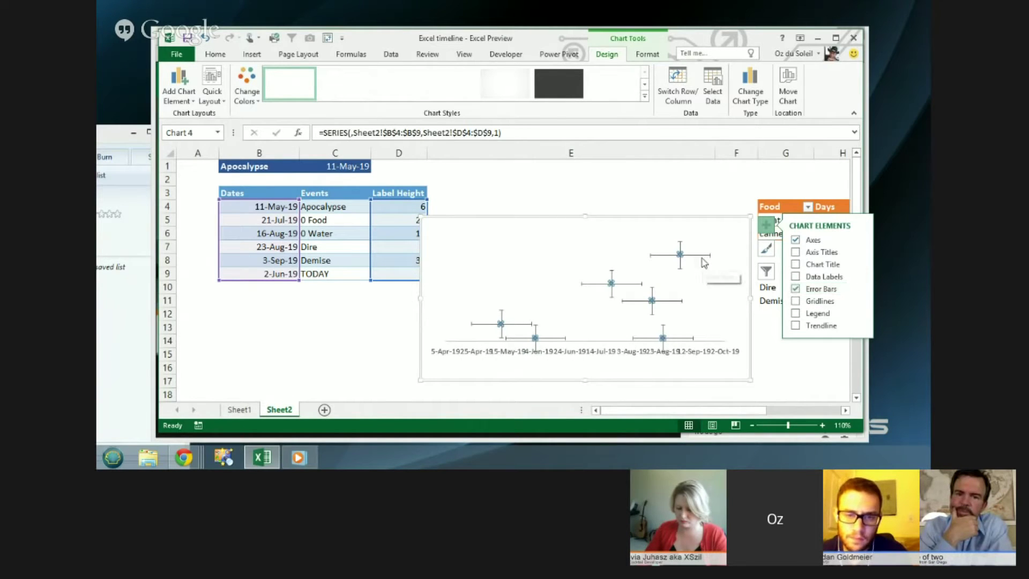
key(Delete)
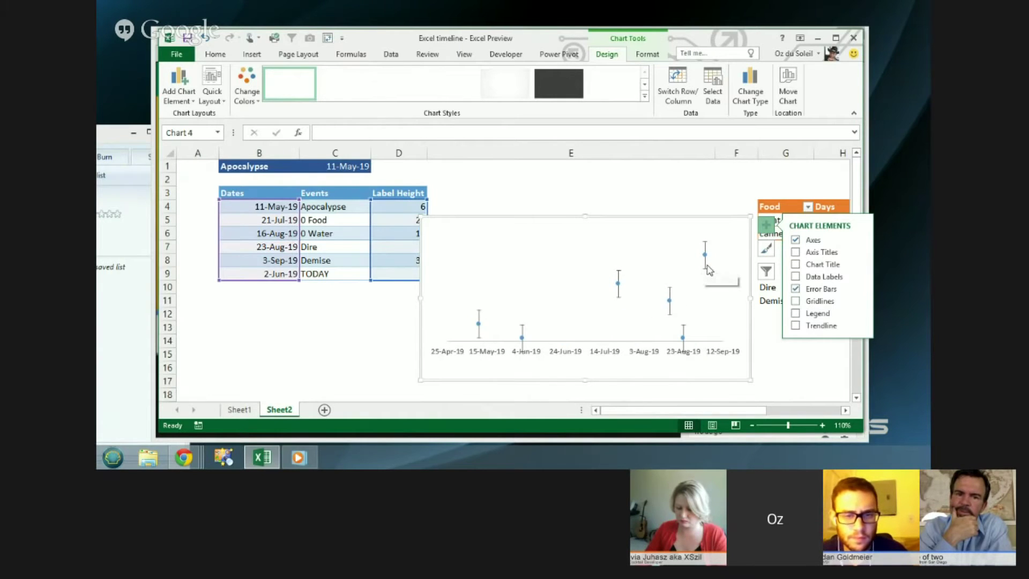
click(706, 268)
right_click(705, 266)
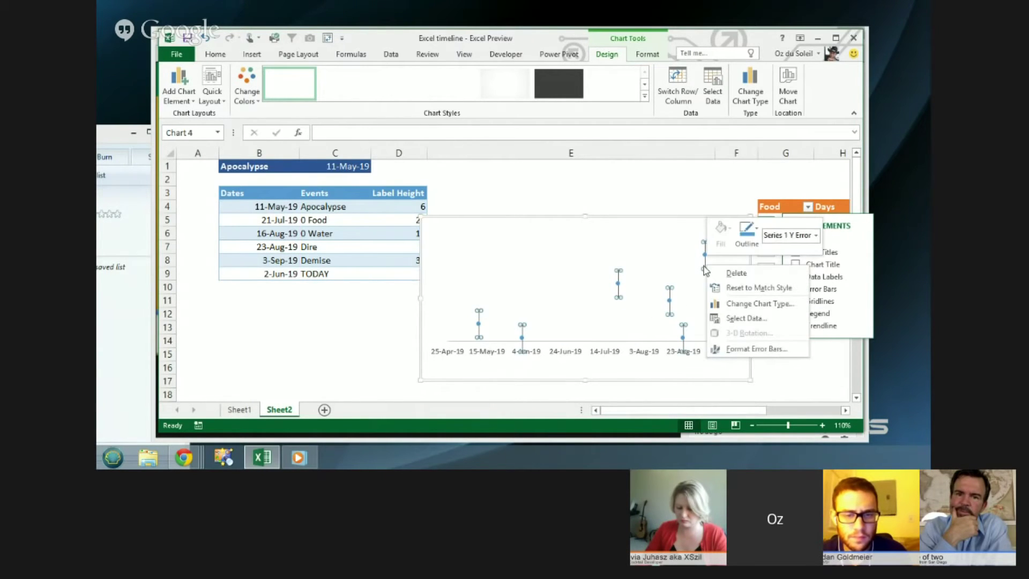
click(732, 350)
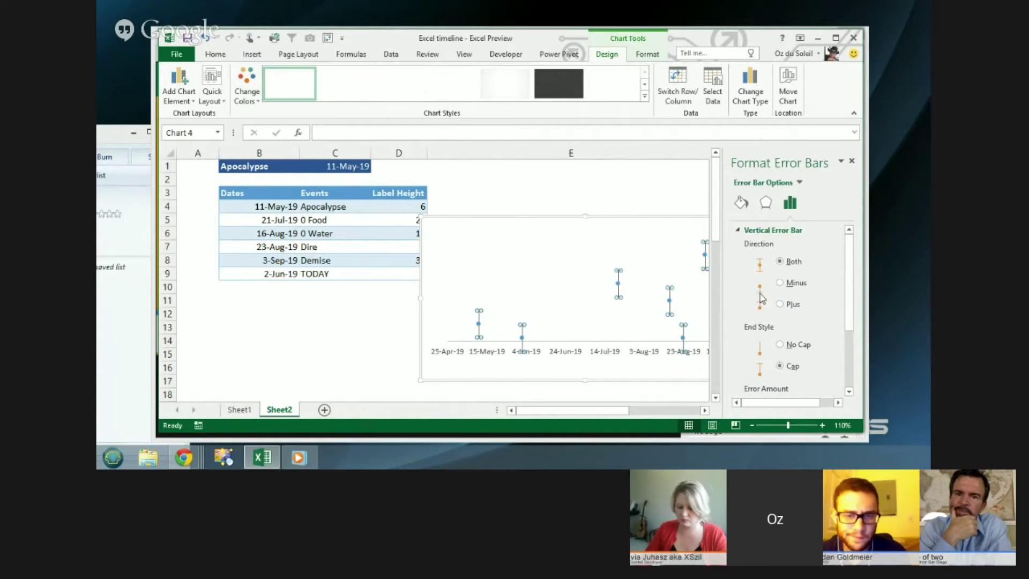
Set the vertical error bars to Minus direction with a 100% percentage amount, then shift the chart left.
click(780, 283)
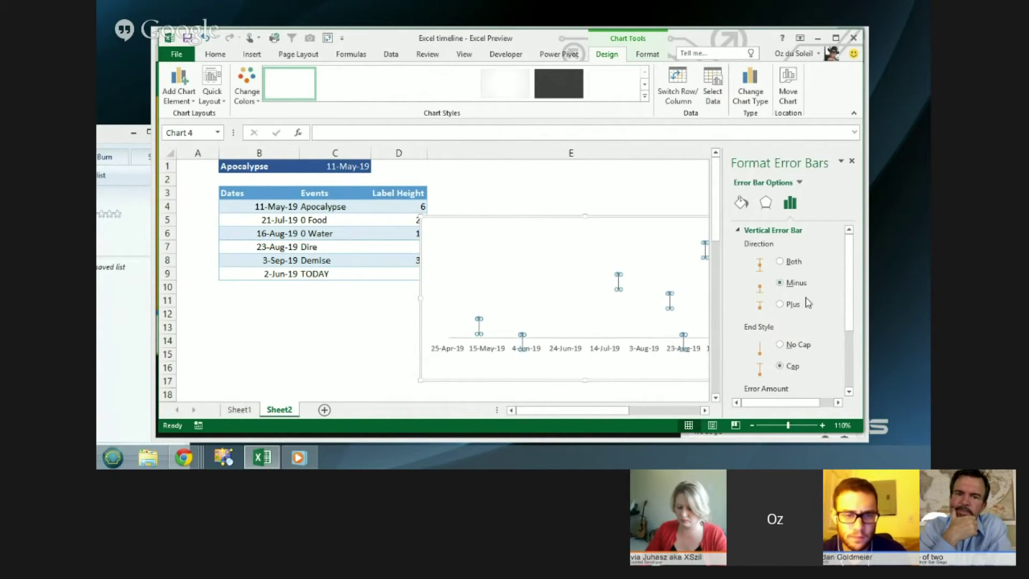
drag(853, 301, 850, 364)
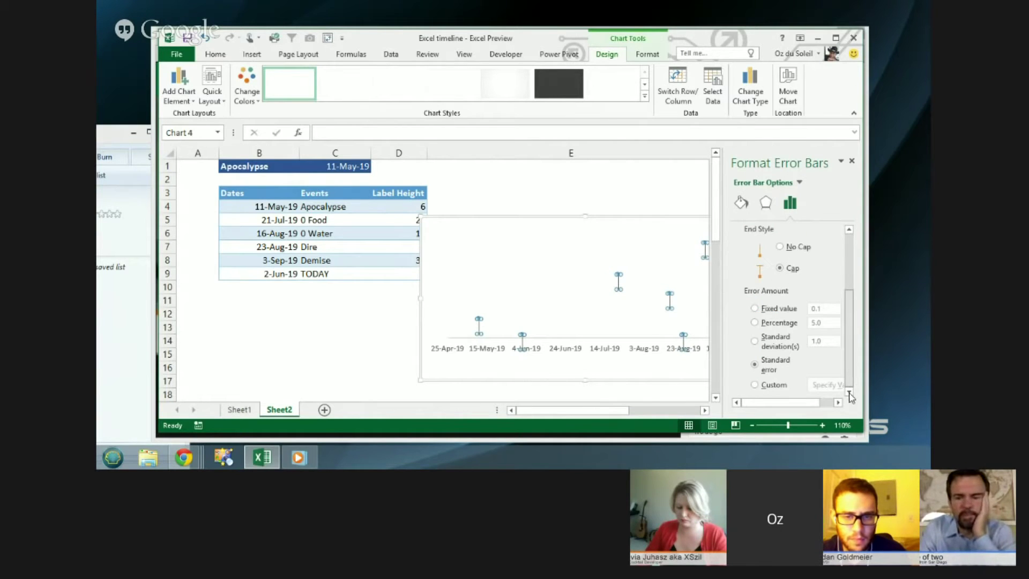
click(754, 322)
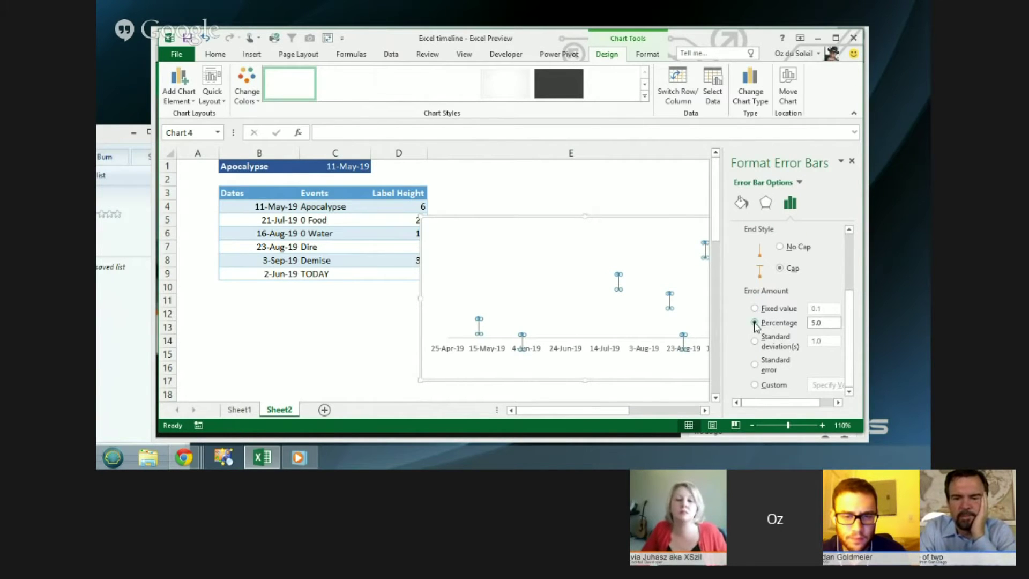
click(809, 322)
key(Delete)
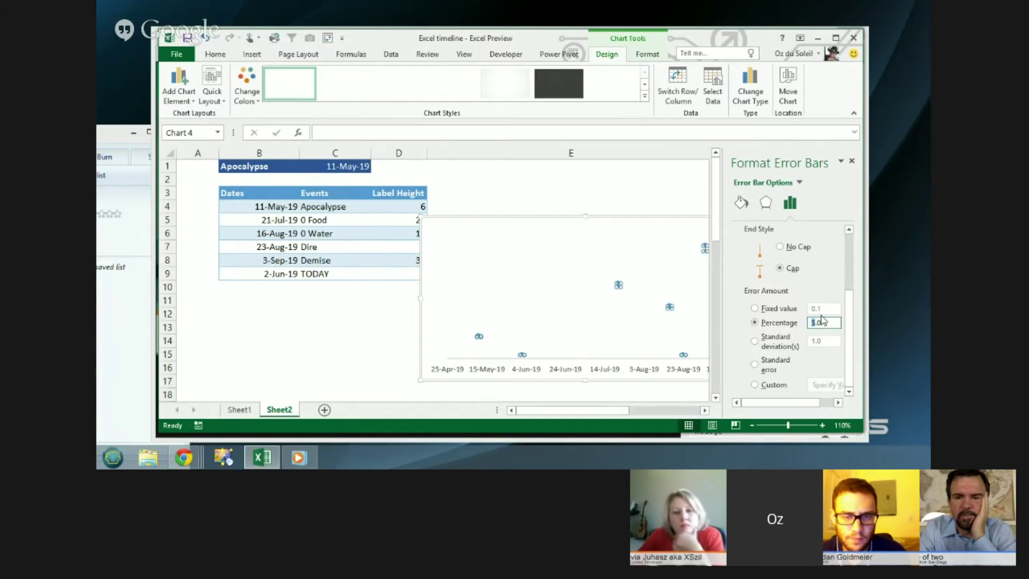
text(100)
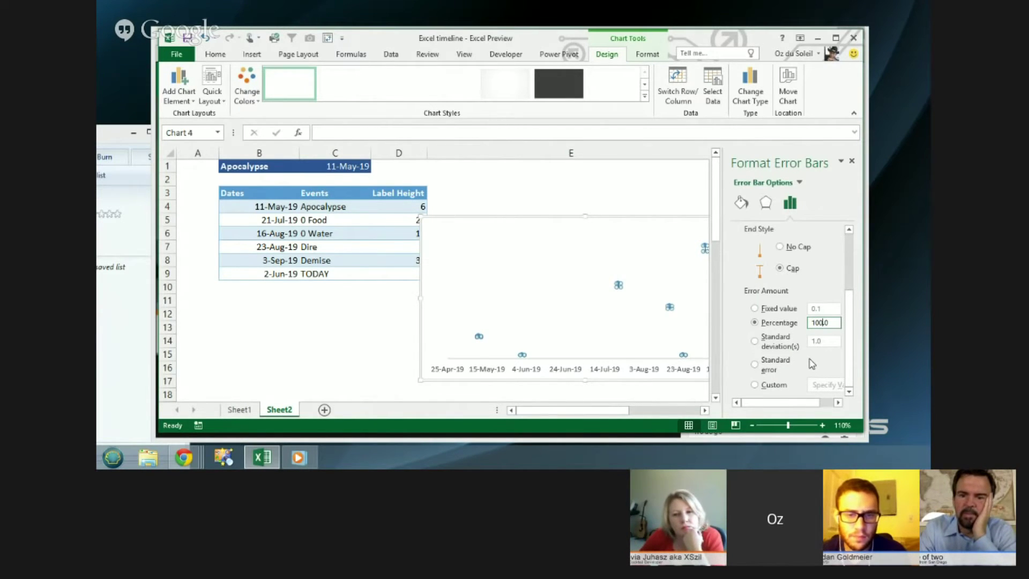
key(Return)
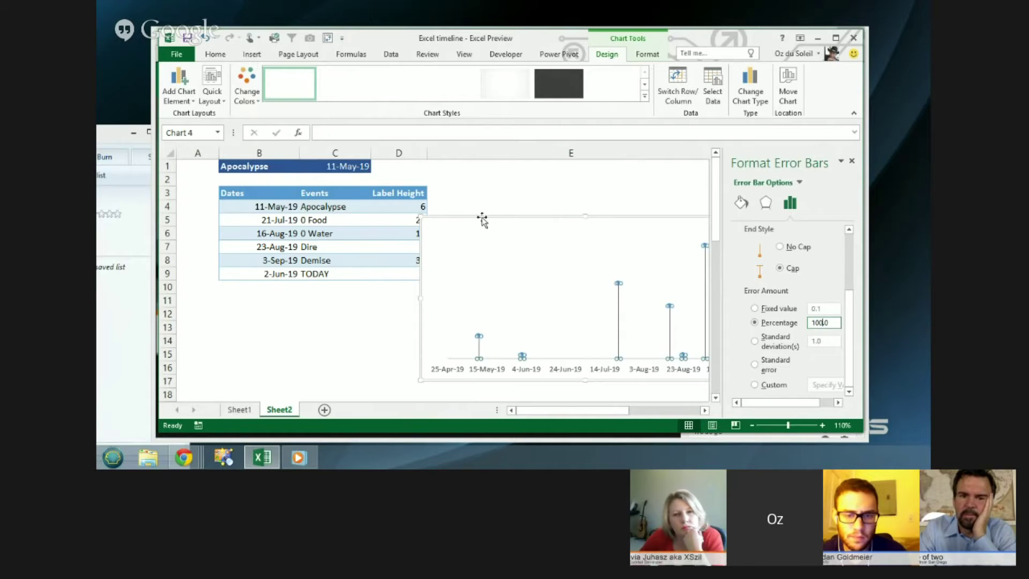
drag(482, 219, 382, 210)
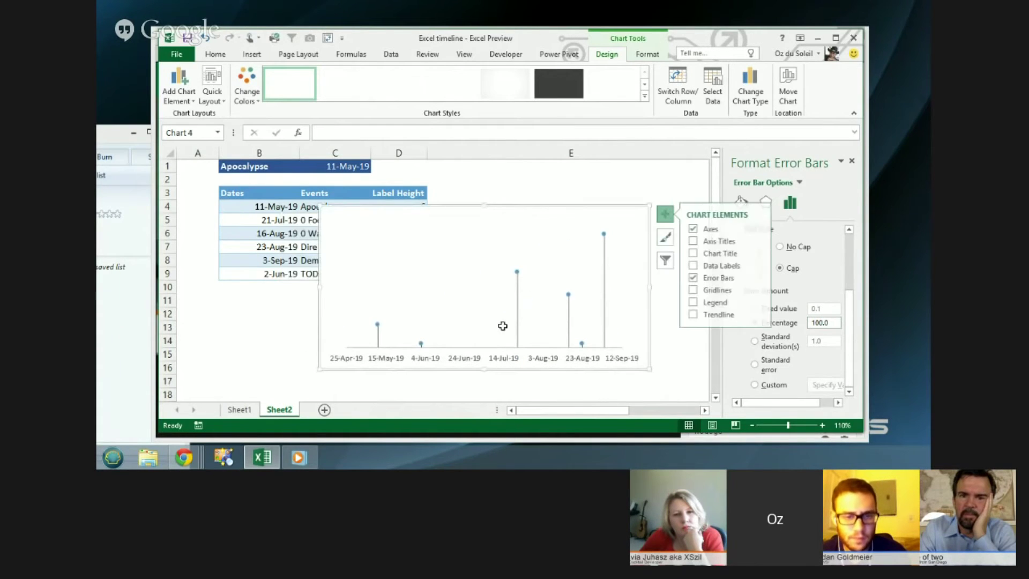
Move the chart below the table, turn on Data Labels, and open the data label options.
click(503, 326)
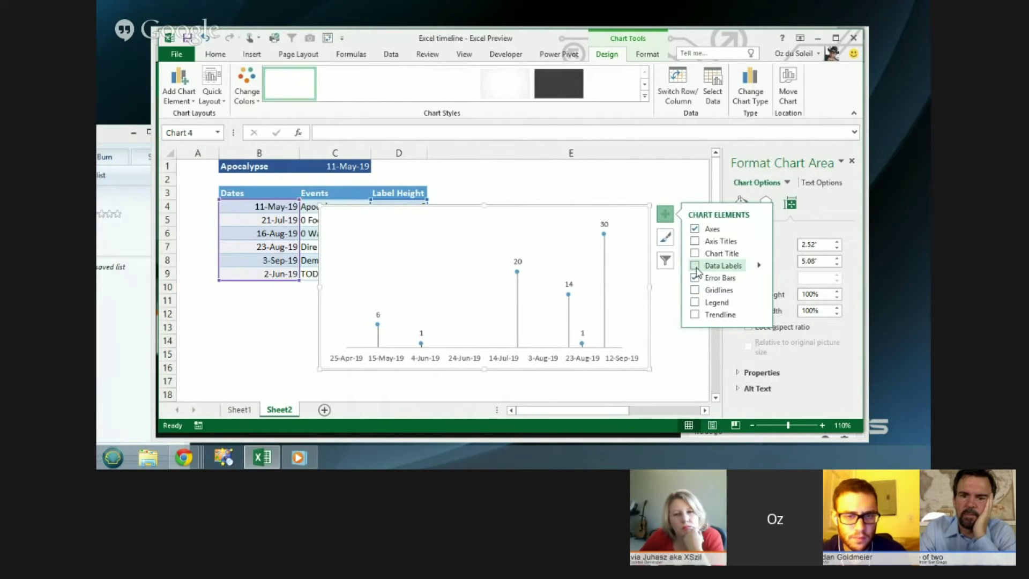
drag(450, 211, 509, 209)
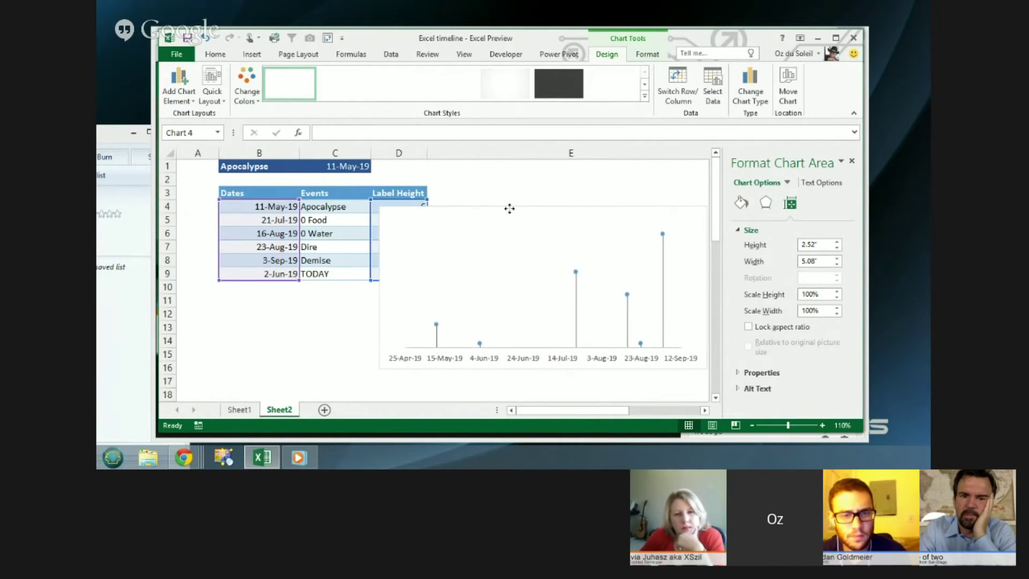
click(576, 271)
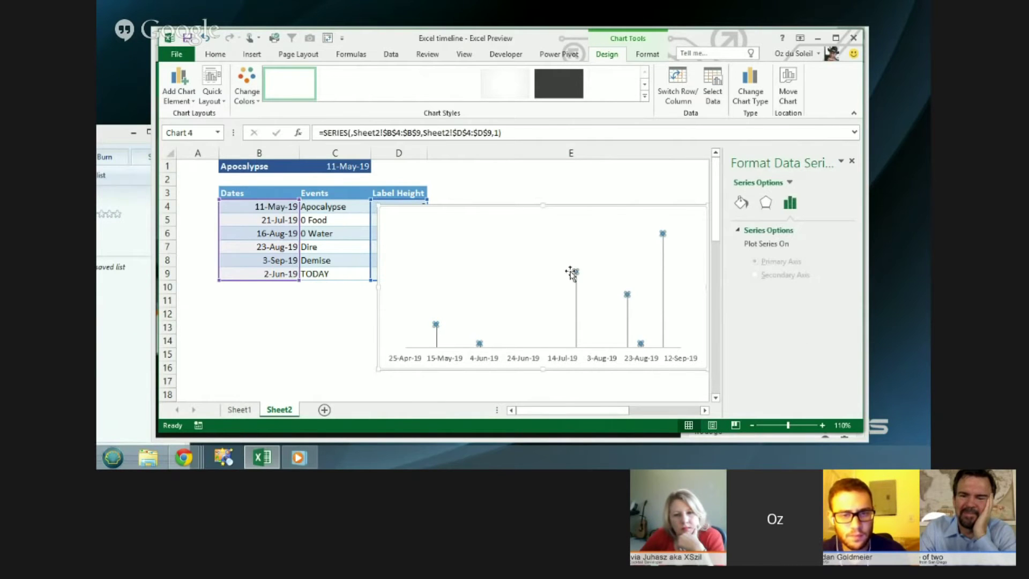
drag(613, 206, 462, 288)
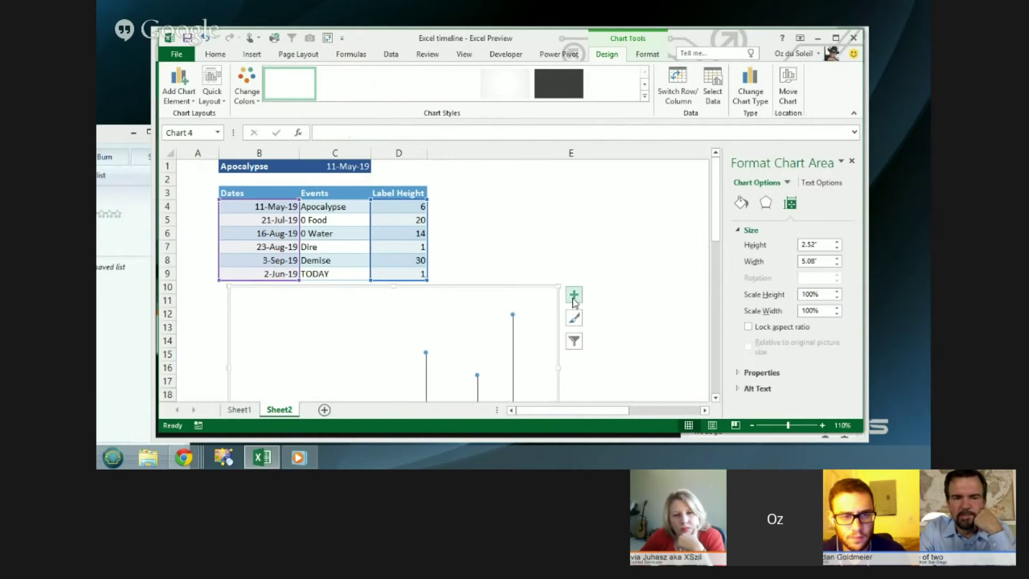
click(573, 294)
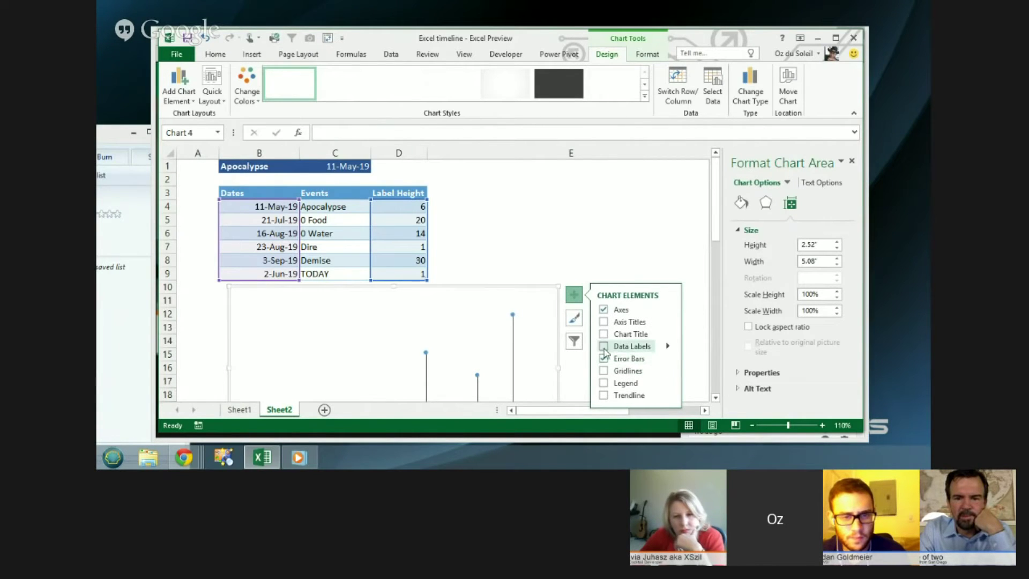
click(603, 347)
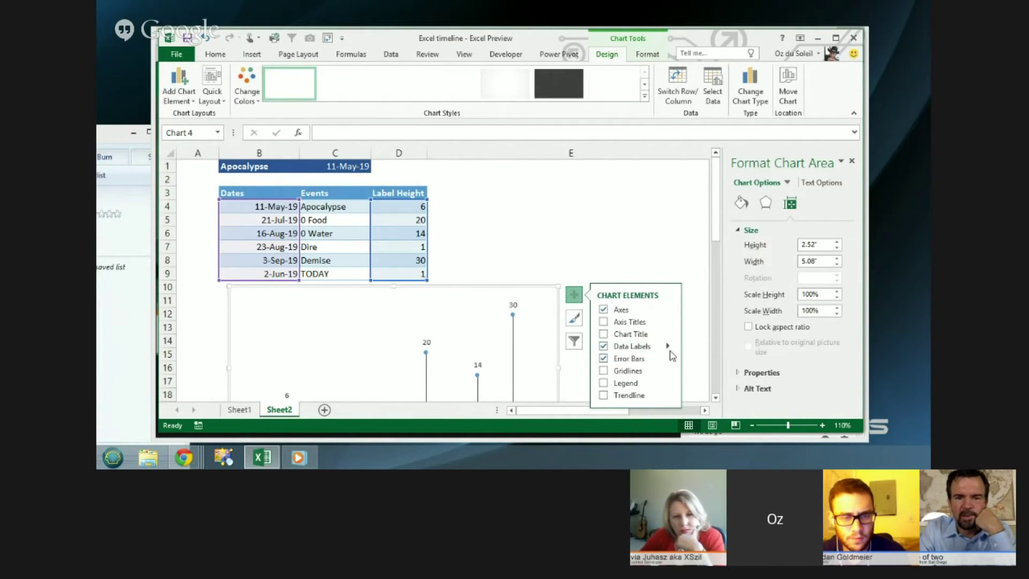
mouse_move(670, 349)
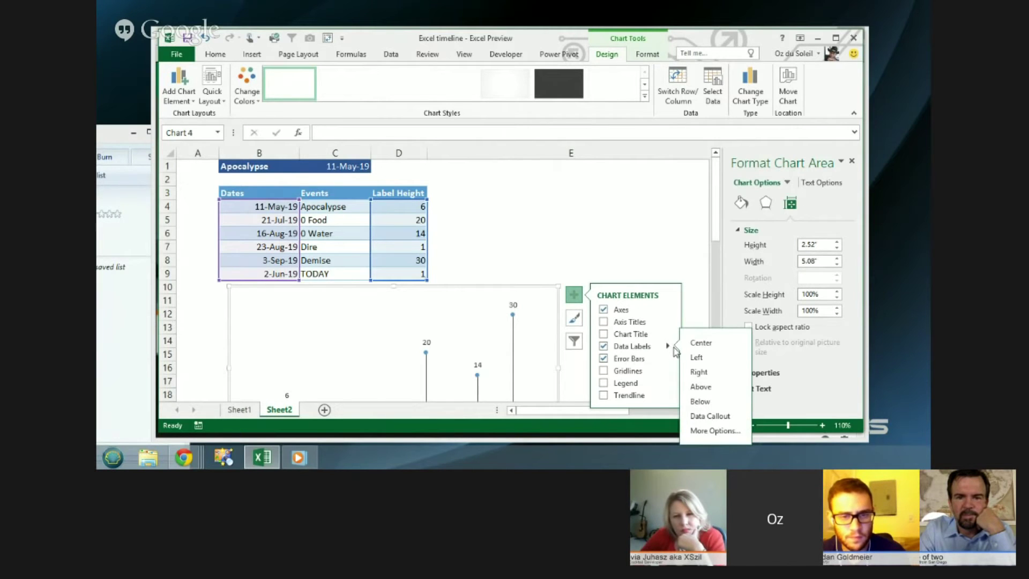
click(706, 430)
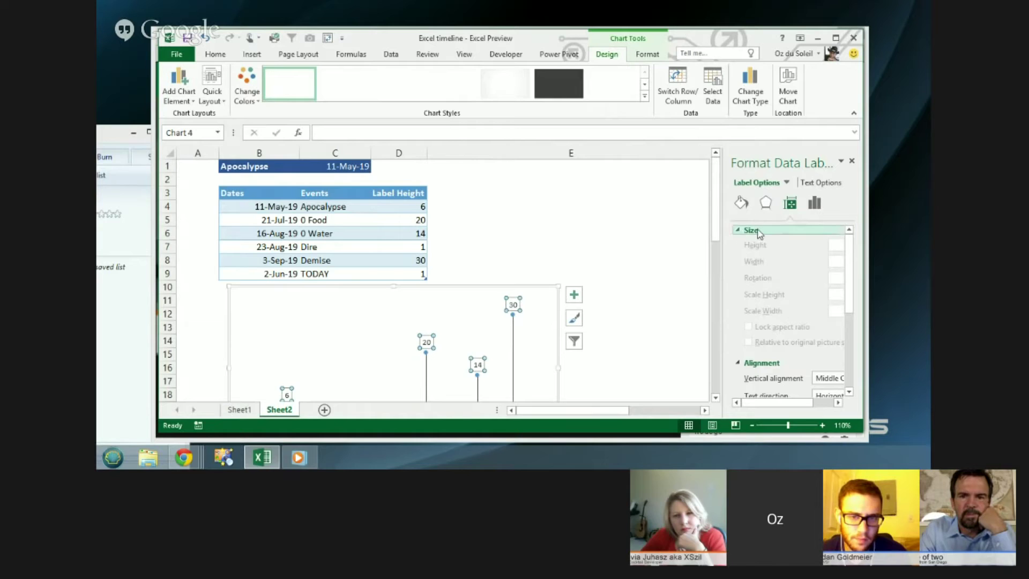
click(815, 204)
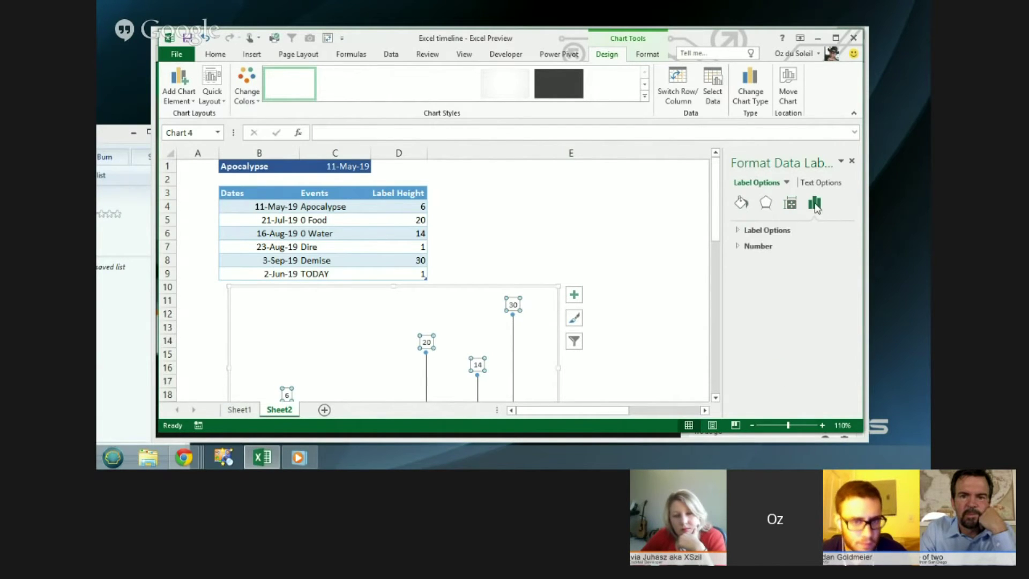
Label the points with the Events cells C4:C9 instead of Y values, then move the chart up.
click(761, 231)
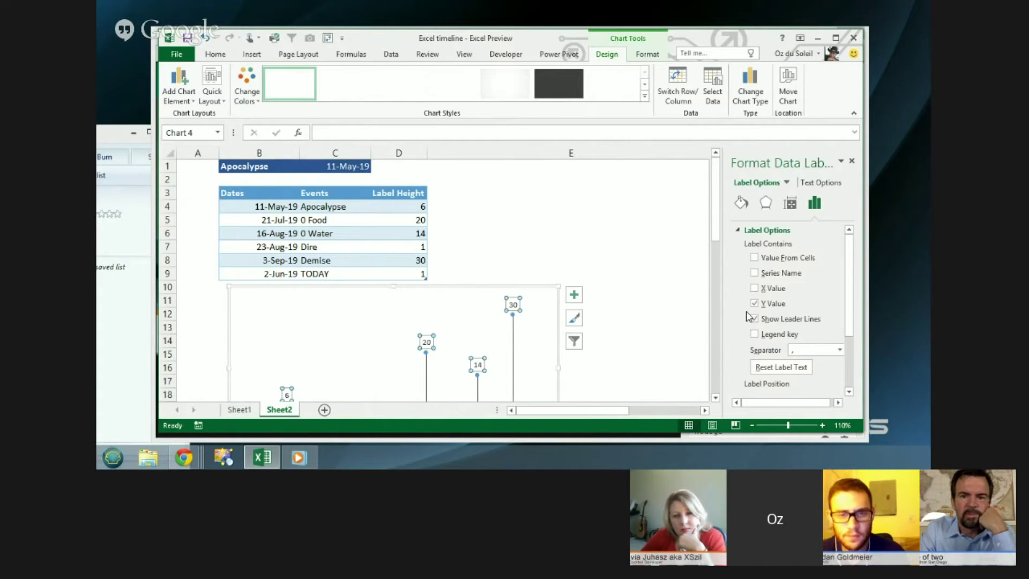
click(754, 258)
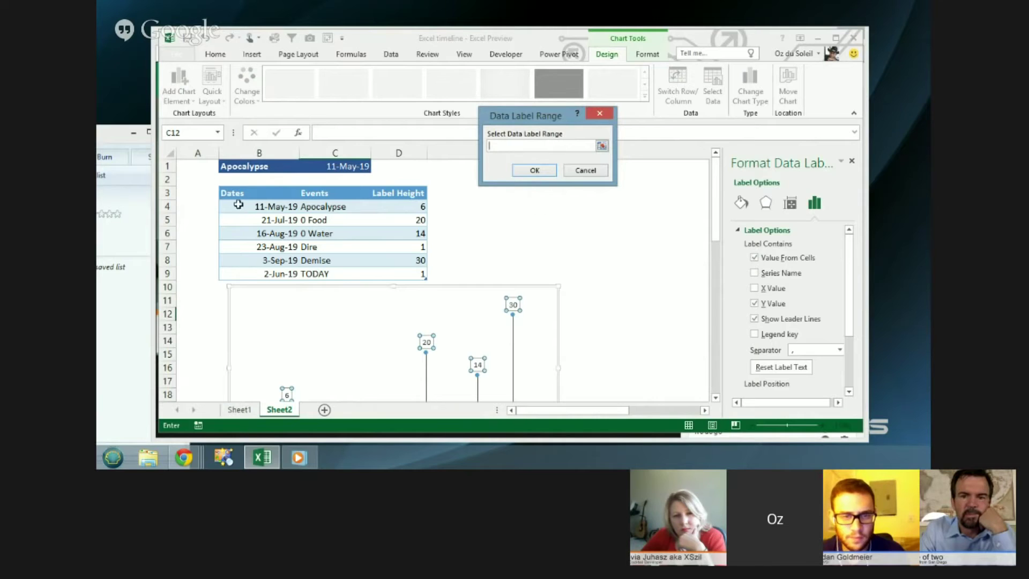
drag(318, 206, 319, 274)
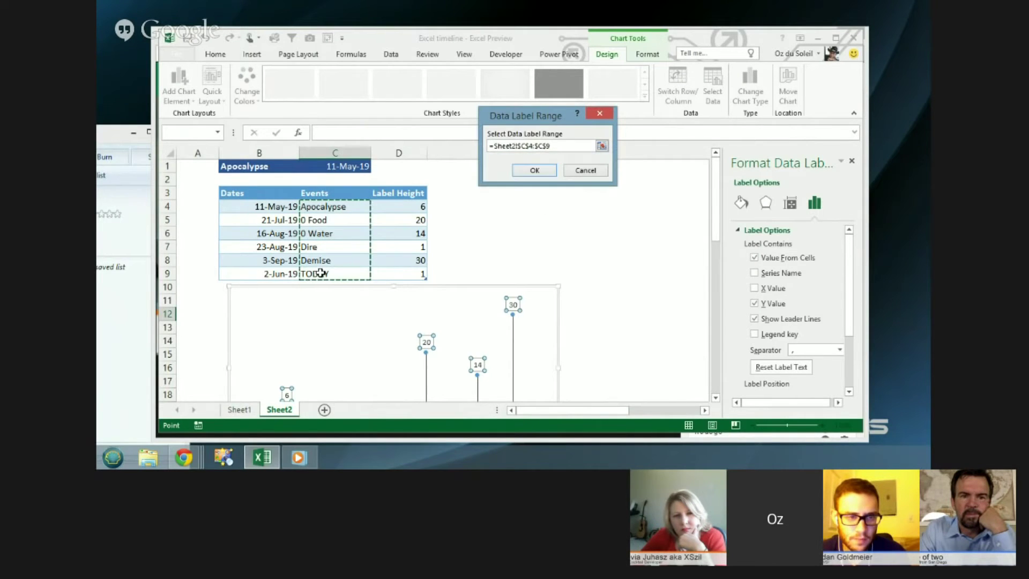
click(547, 171)
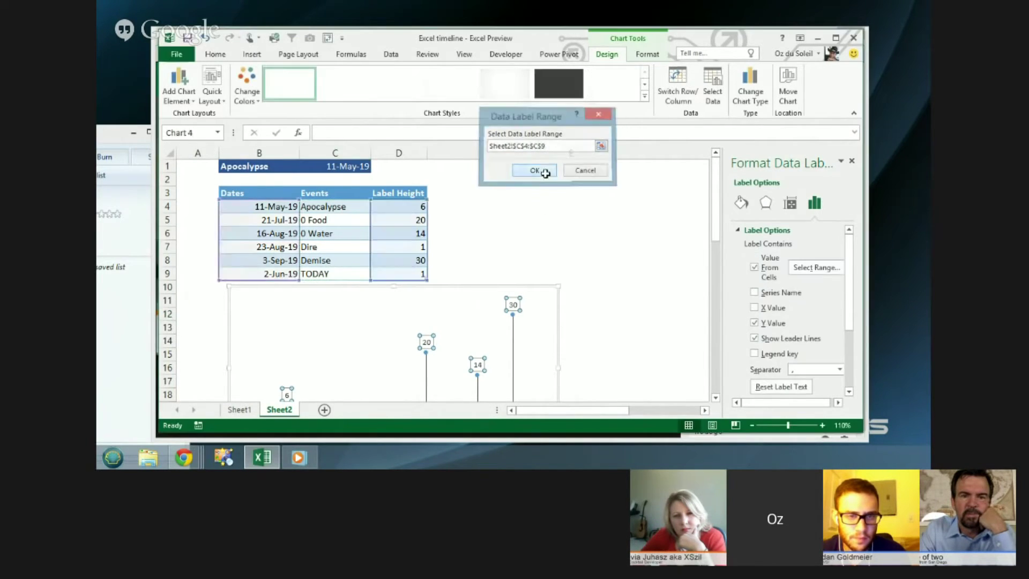
click(755, 323)
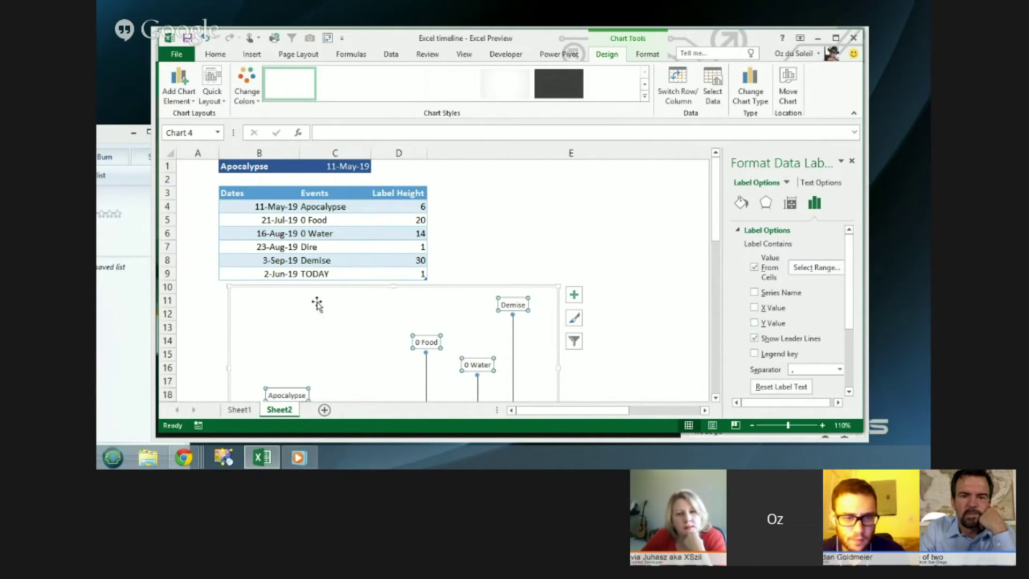
drag(316, 288, 408, 206)
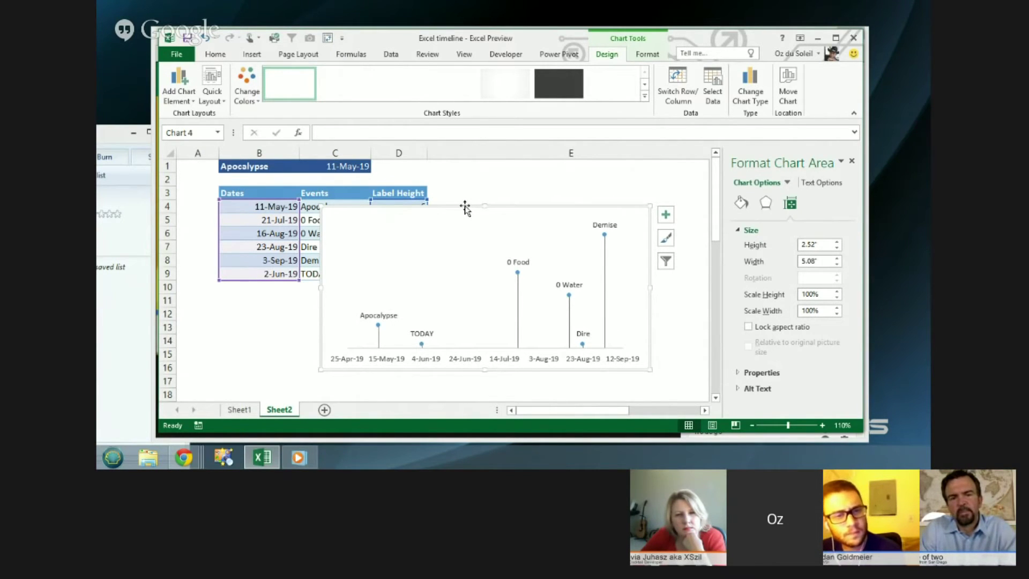
Move the chart aside and change Dire's label height in D7 to 15.
mouse_move(464, 207)
mouse_down()
mouse_move(547, 225)
mouse_move(496, 234)
mouse_up()
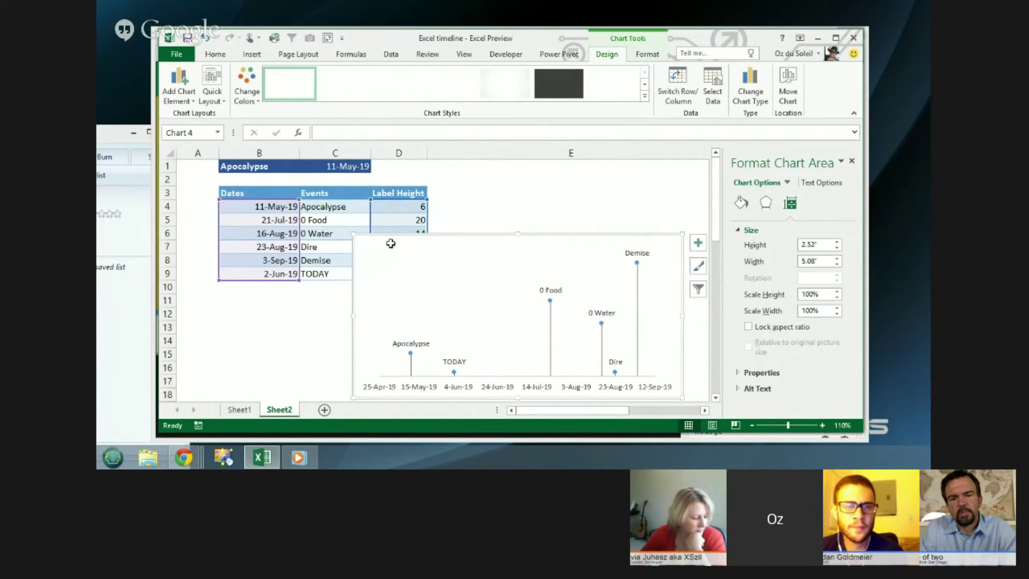
drag(450, 246, 547, 225)
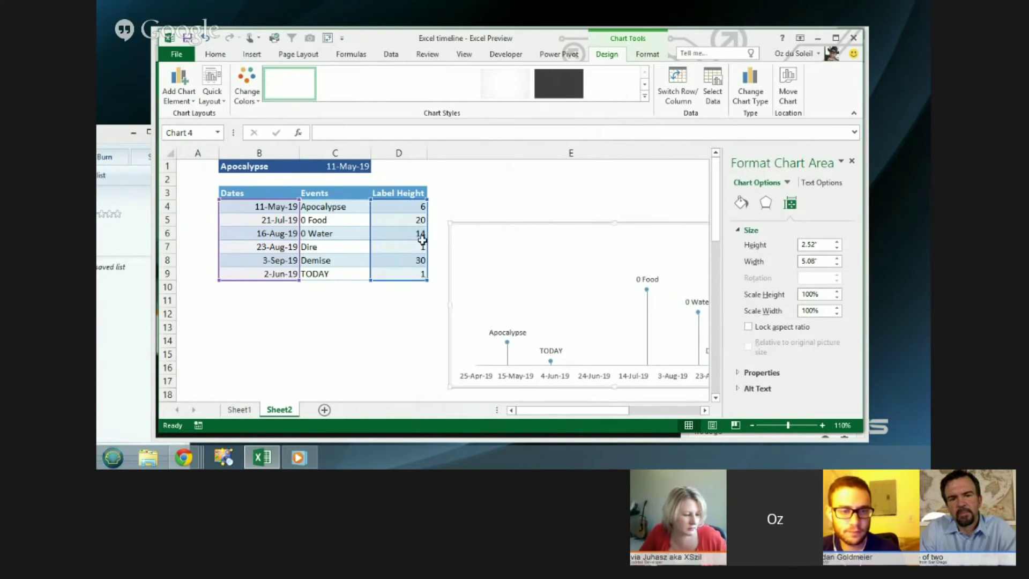
click(393, 247)
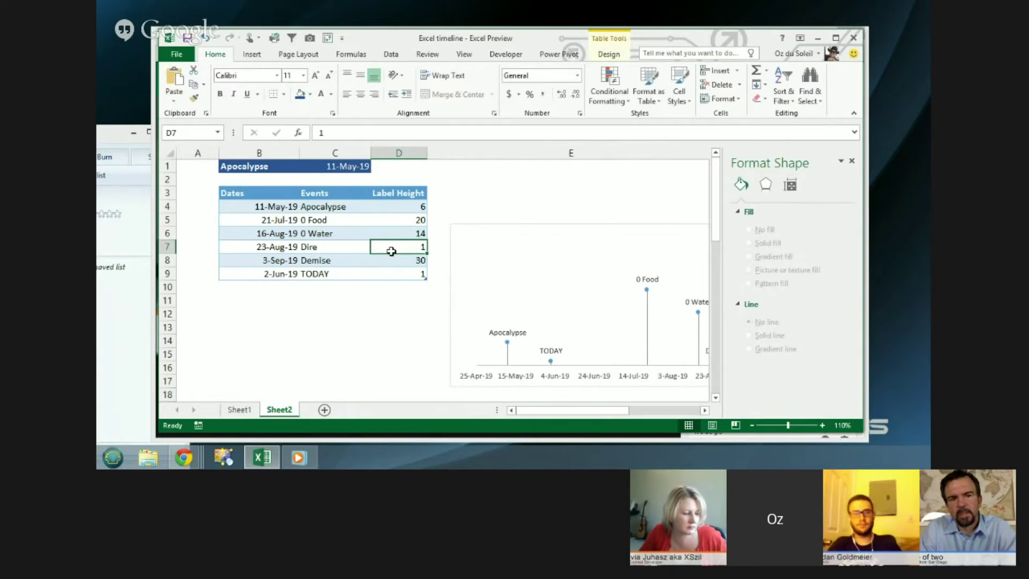
text(15)
key(Return)
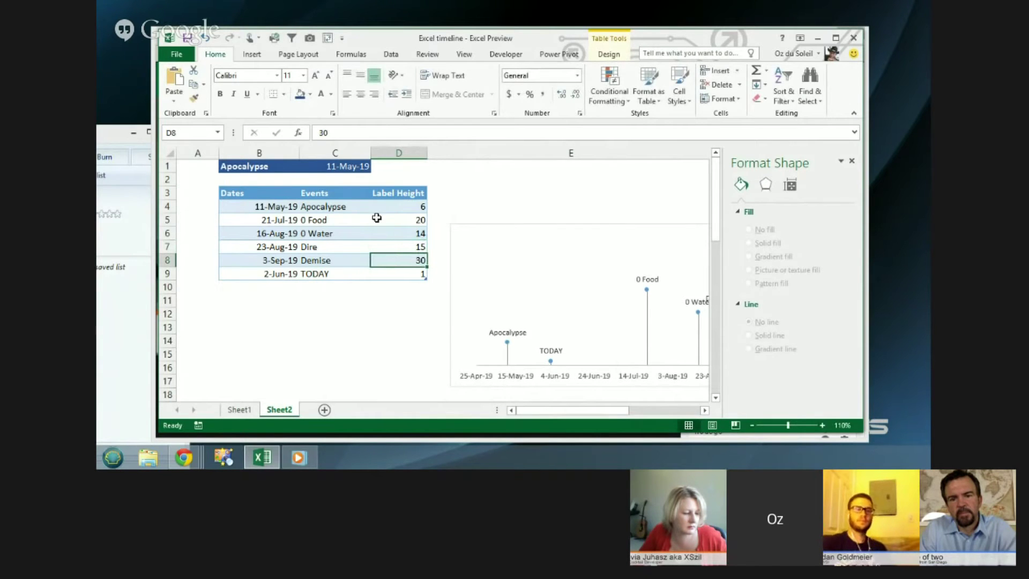
Compare with the 0 Water height in D6, set Dire's height in D7 to 10, and return the chart.
drag(520, 241, 350, 211)
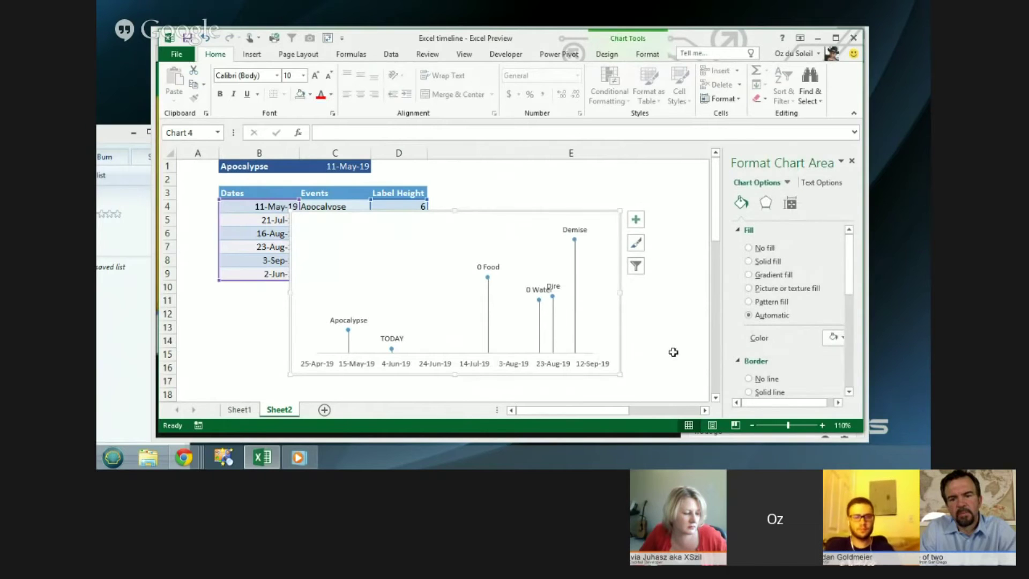
drag(477, 214, 489, 293)
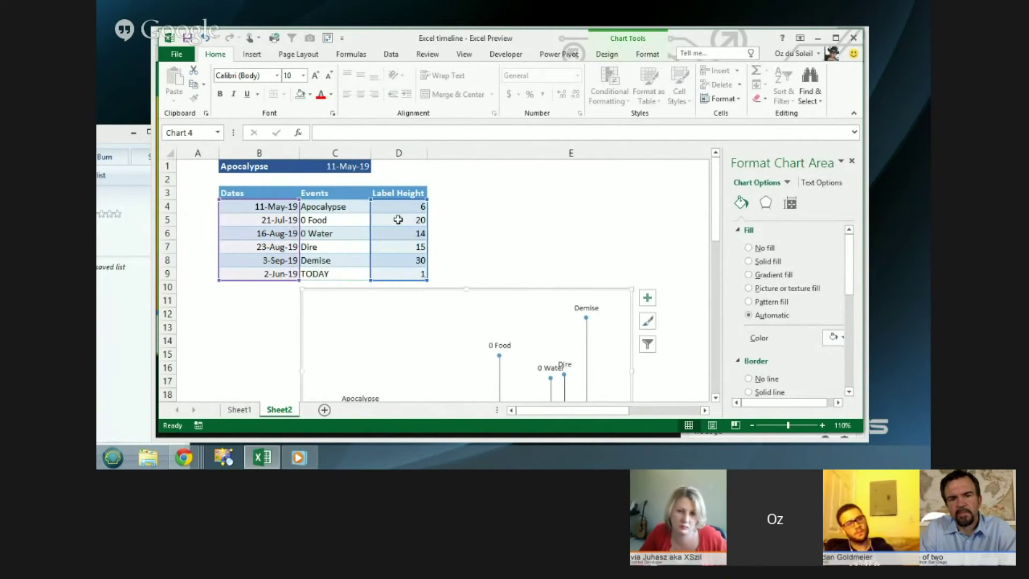
click(407, 247)
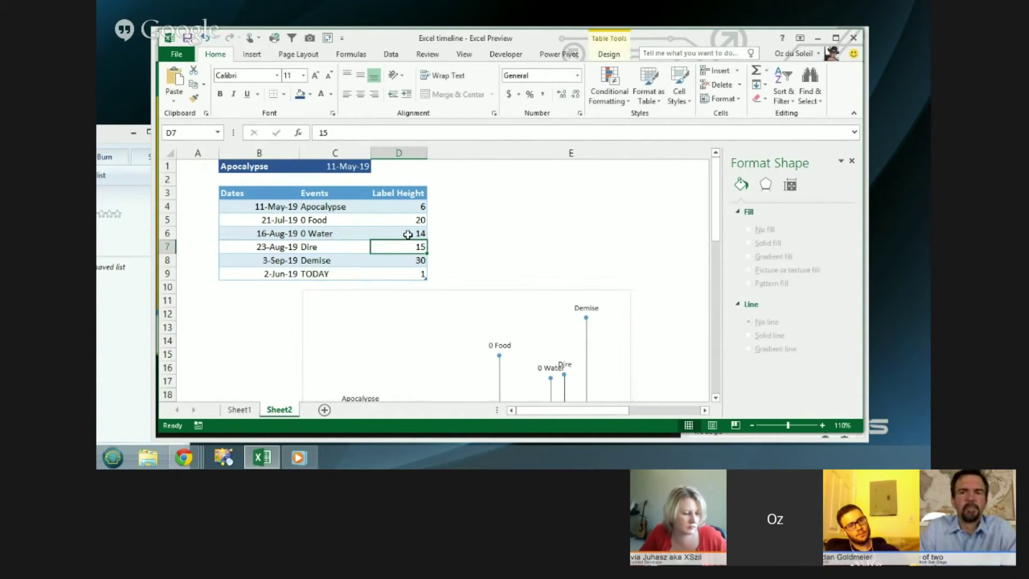
click(407, 235)
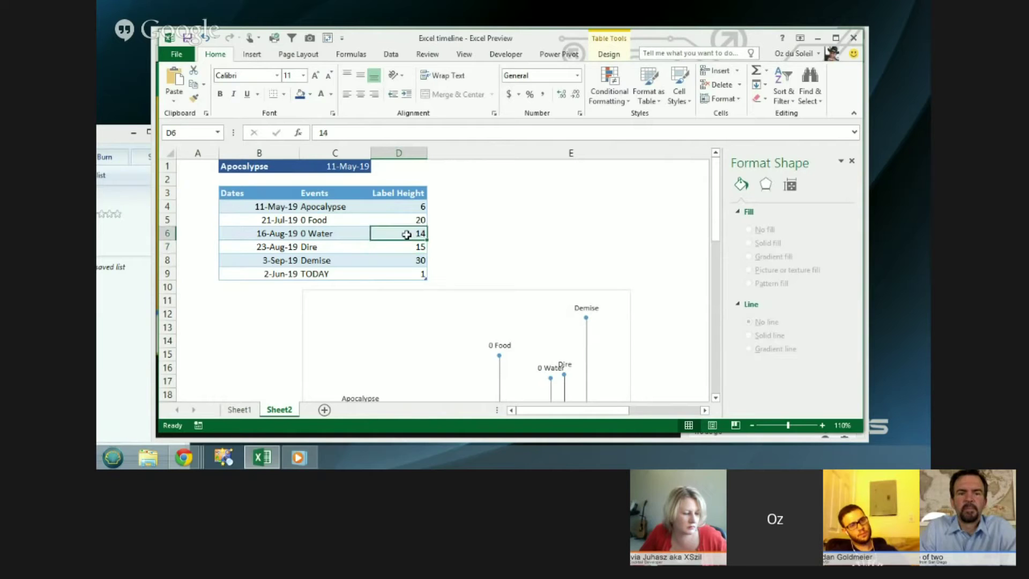
click(397, 246)
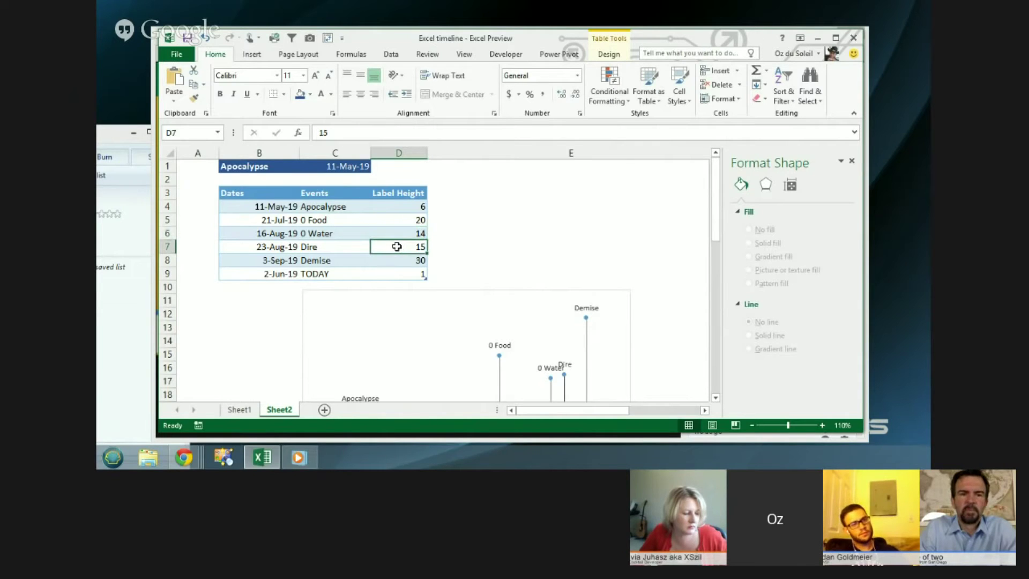
text(10)
key(Return)
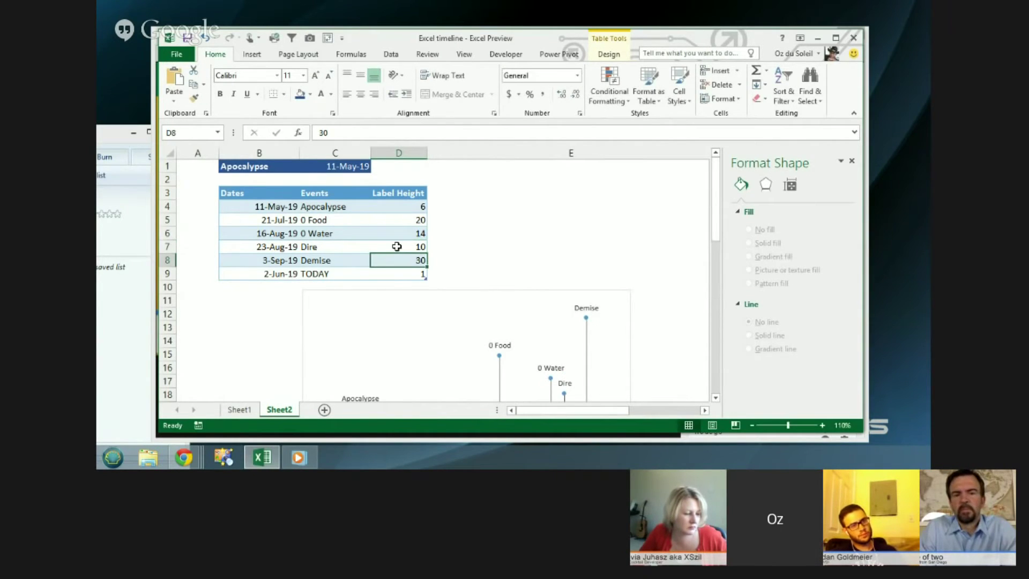
drag(476, 294, 469, 222)
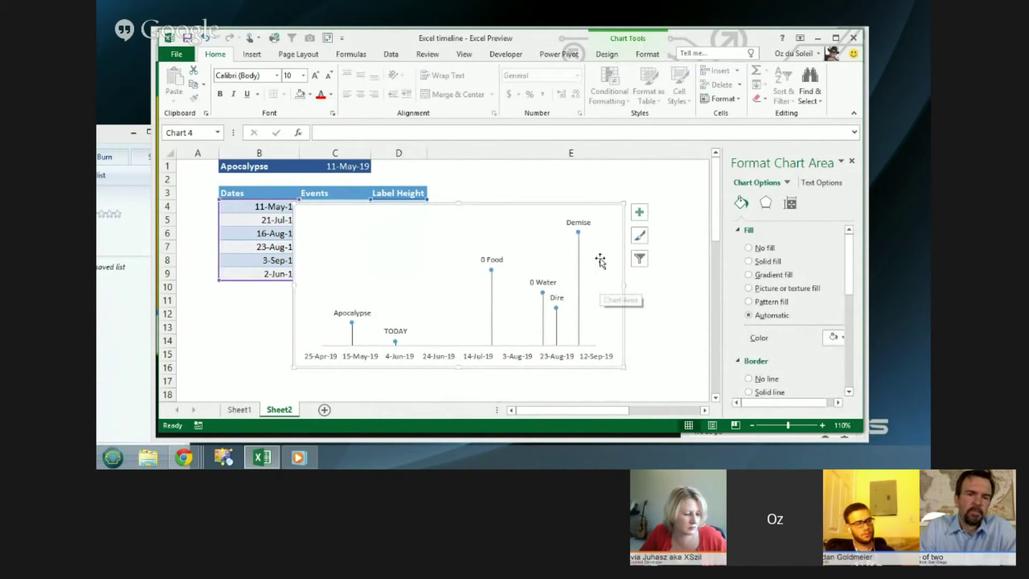
Fill the Demise data label with the Reaper picture from the pics folder.
click(584, 223)
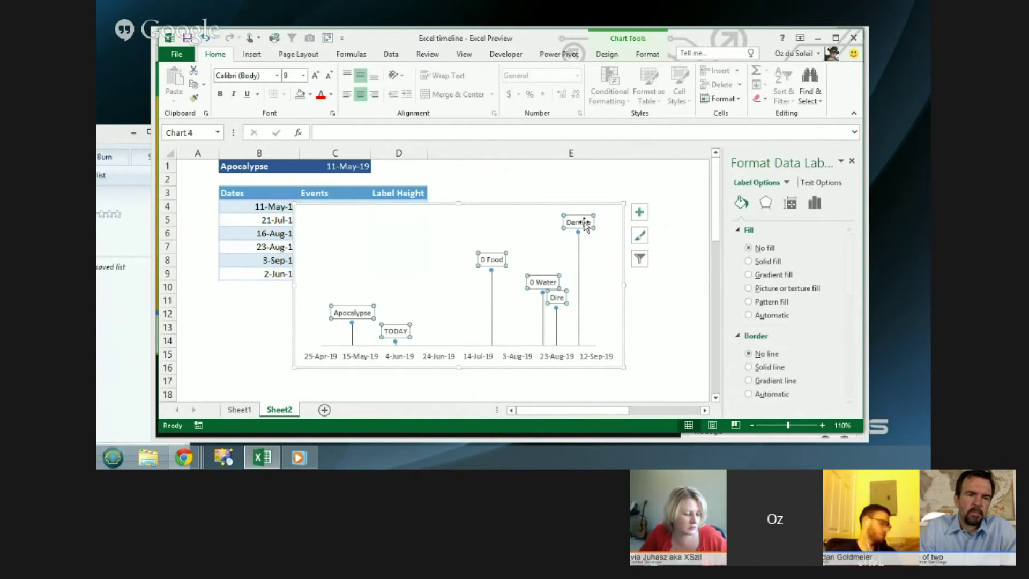
click(585, 223)
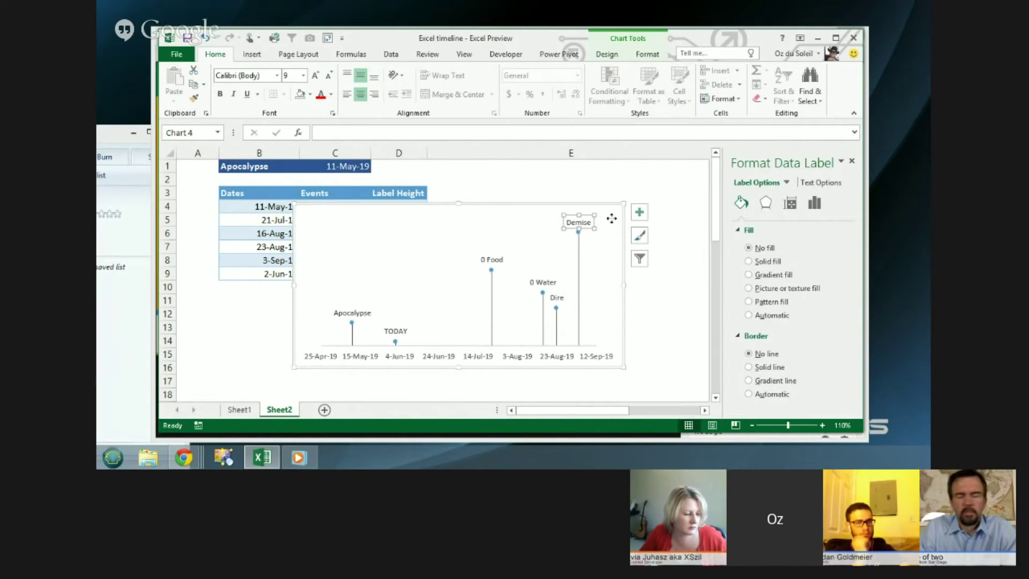
click(782, 288)
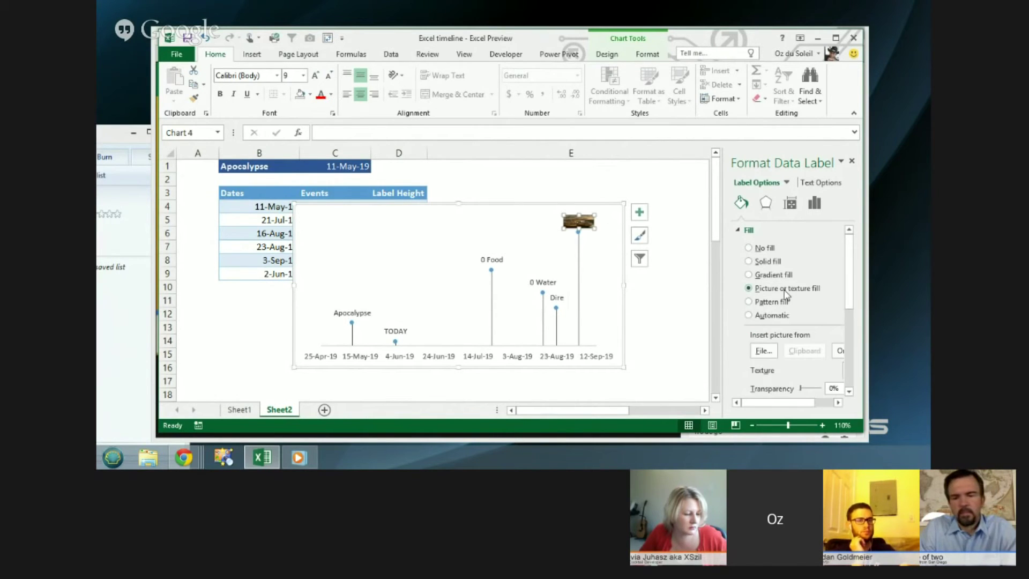
click(763, 351)
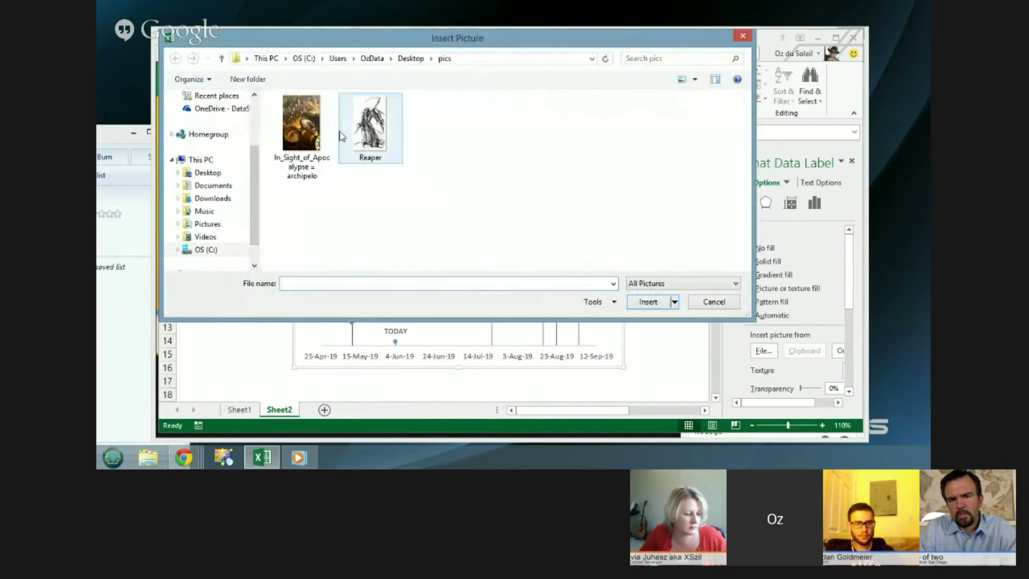
double_click(372, 134)
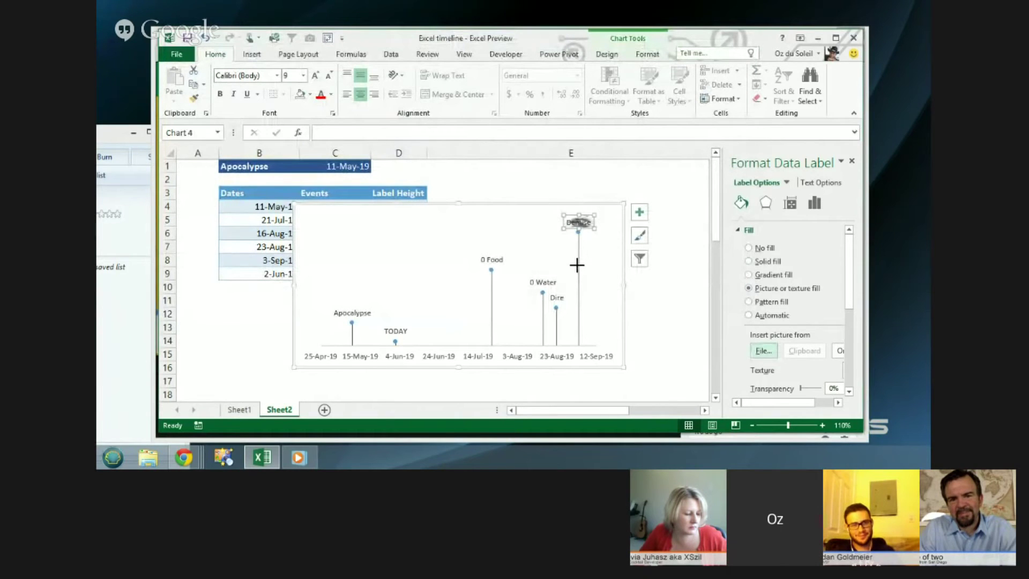
click(578, 229)
click(579, 229)
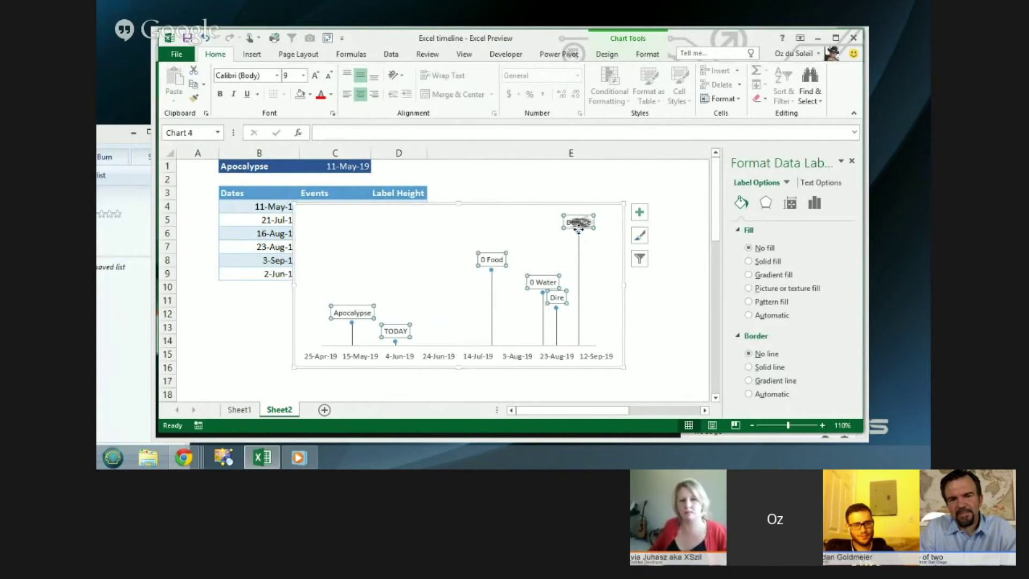
Move the chart up and to the right of the Events column.
click(578, 228)
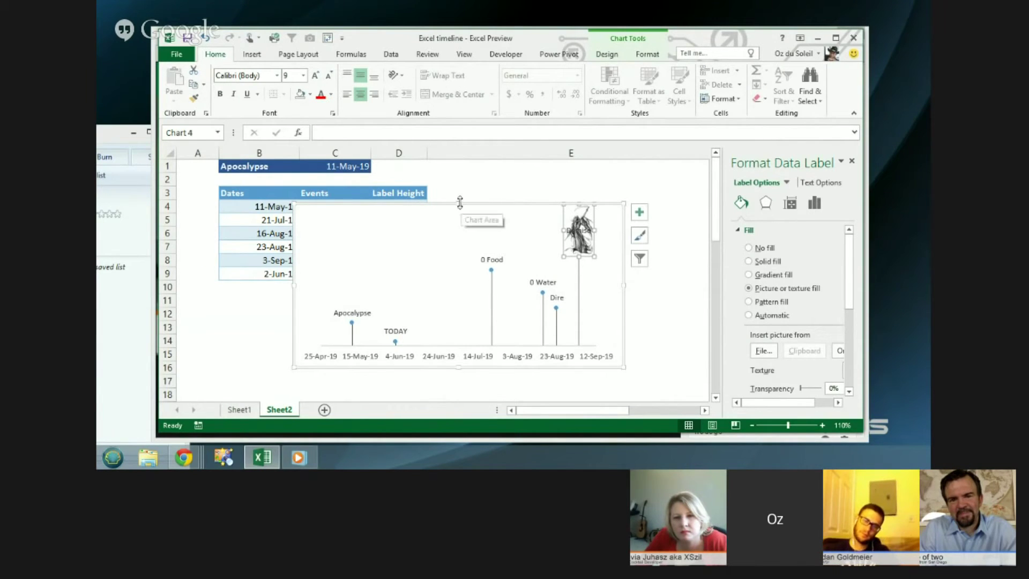
drag(460, 202, 459, 185)
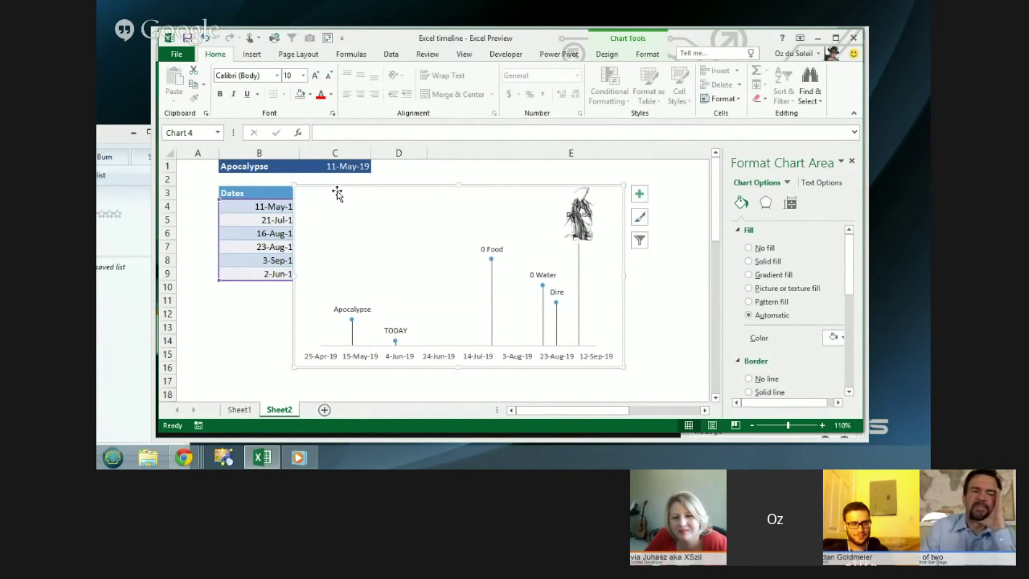
drag(336, 192, 480, 196)
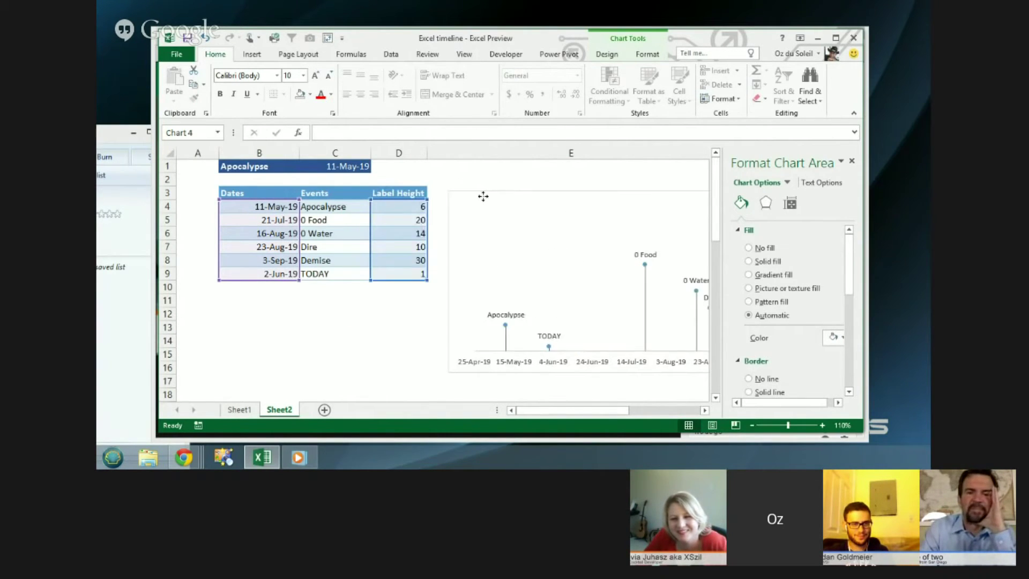
Clear the Demise text from cell C8 and select the Apocalypse label.
click(322, 259)
key(Delete)
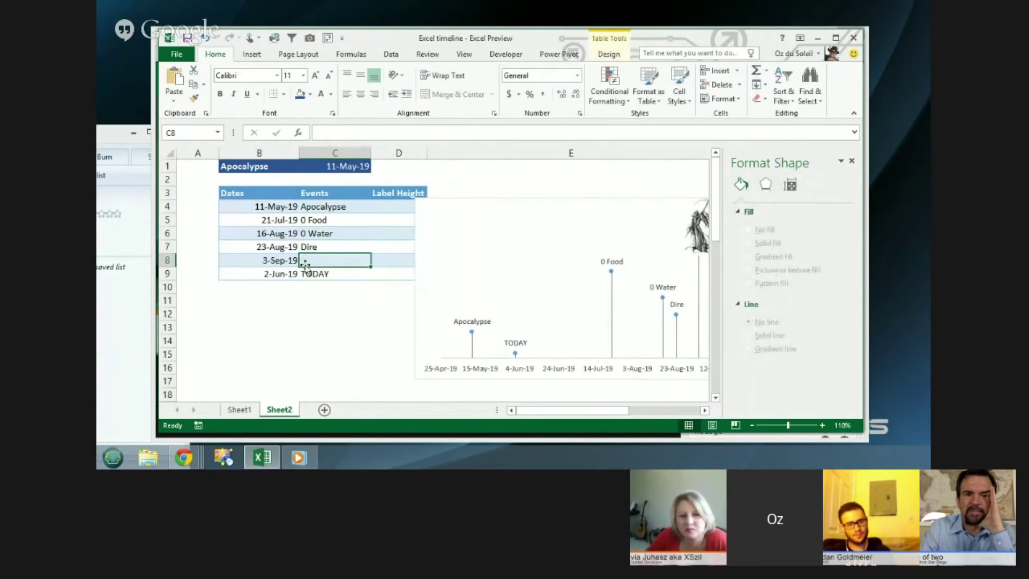
click(469, 323)
click(467, 322)
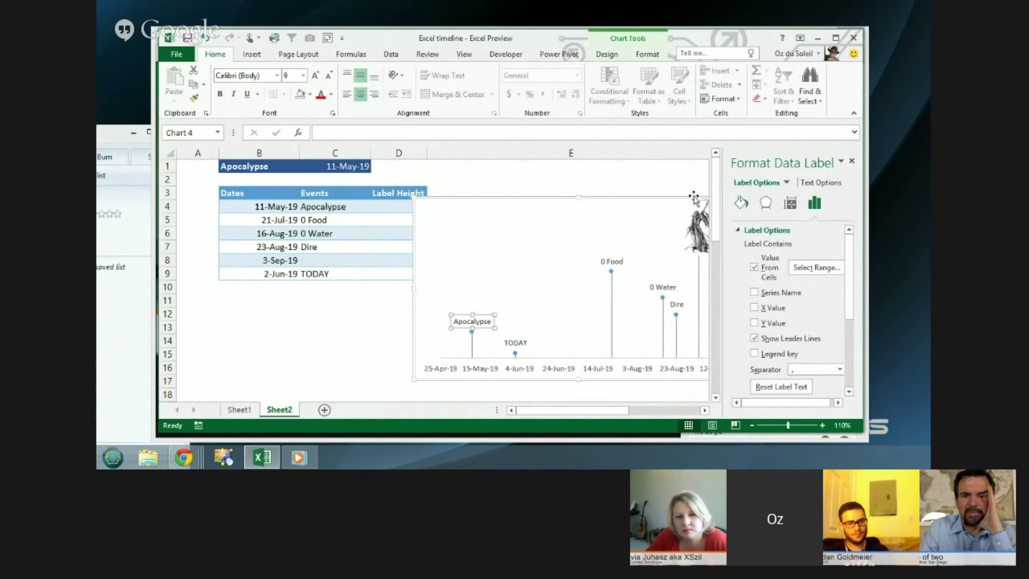
Fill the Apocalypse label with the gold apocalypse picture from file.
click(743, 204)
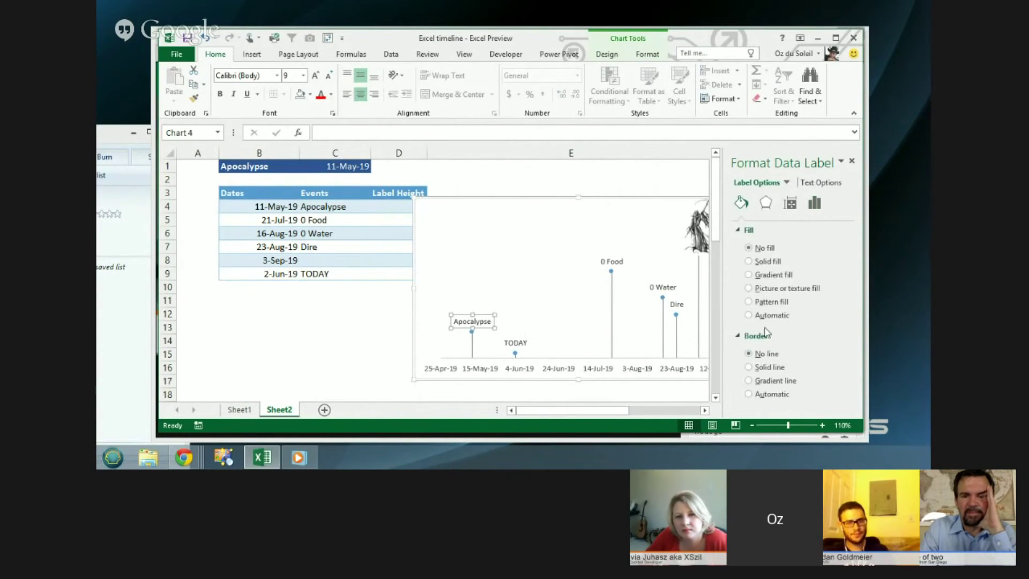
click(758, 292)
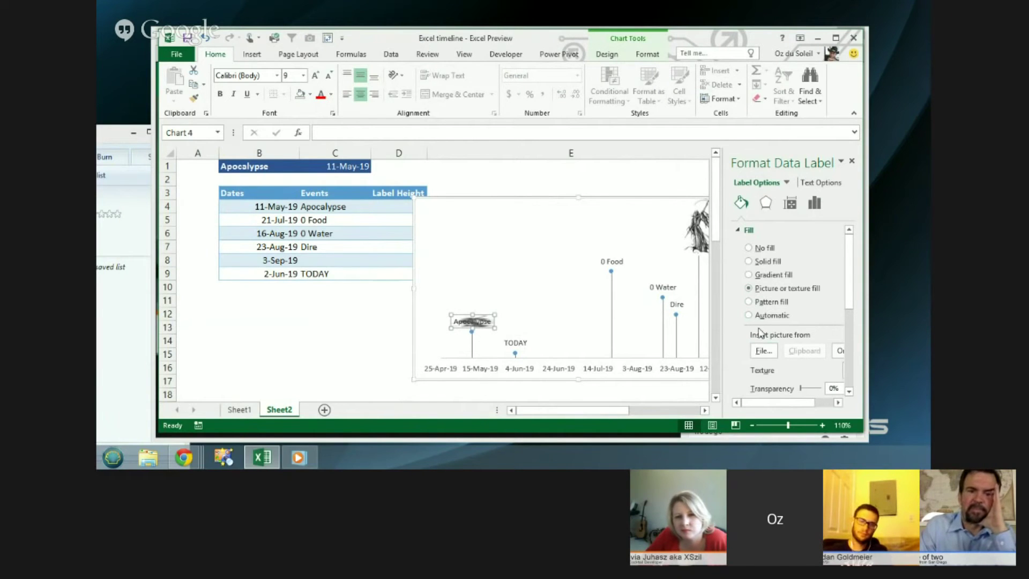
click(763, 351)
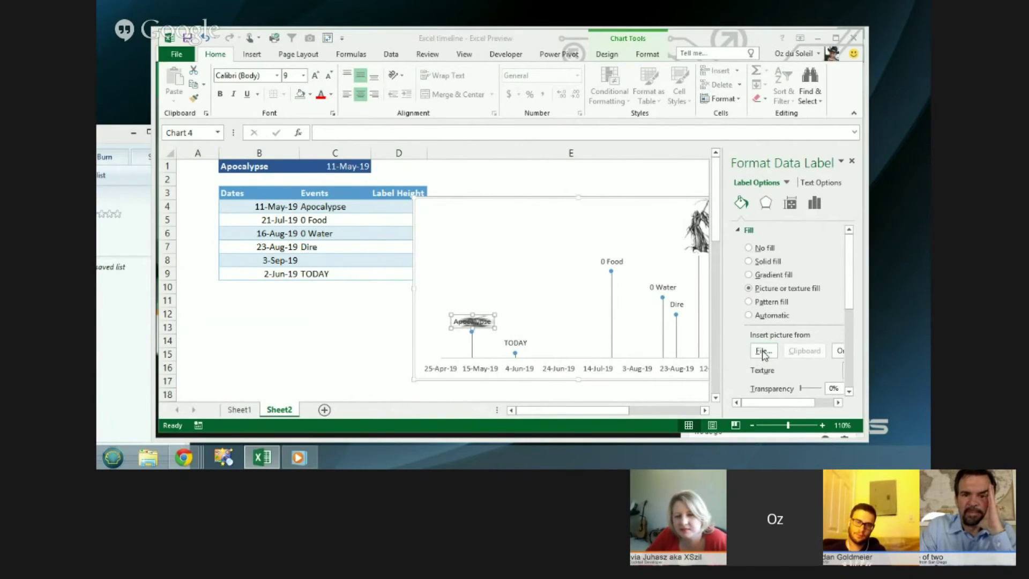
double_click(303, 131)
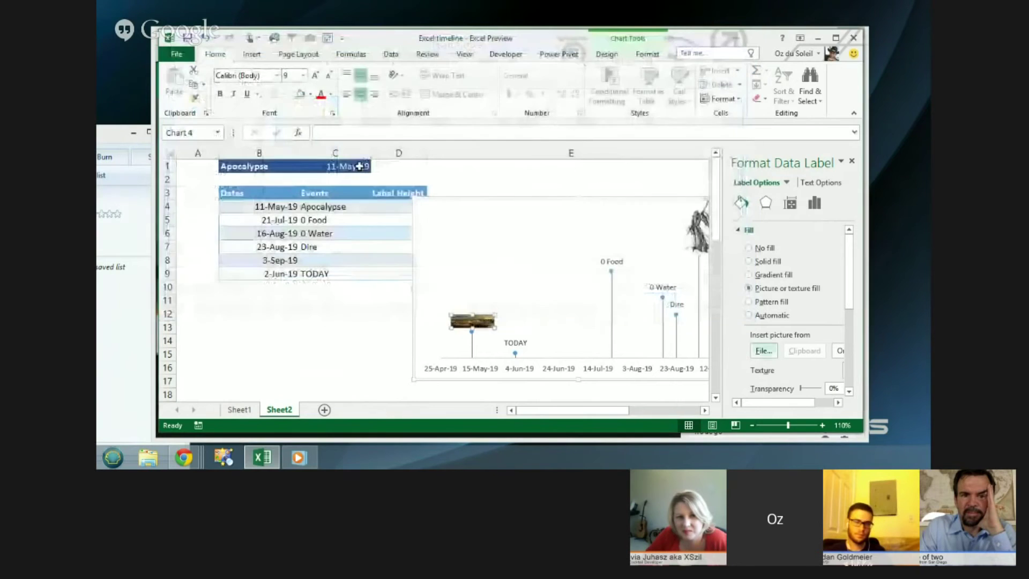
Stretch the Apocalypse picture label taller and move the chart left over the table.
drag(473, 312, 517, 301)
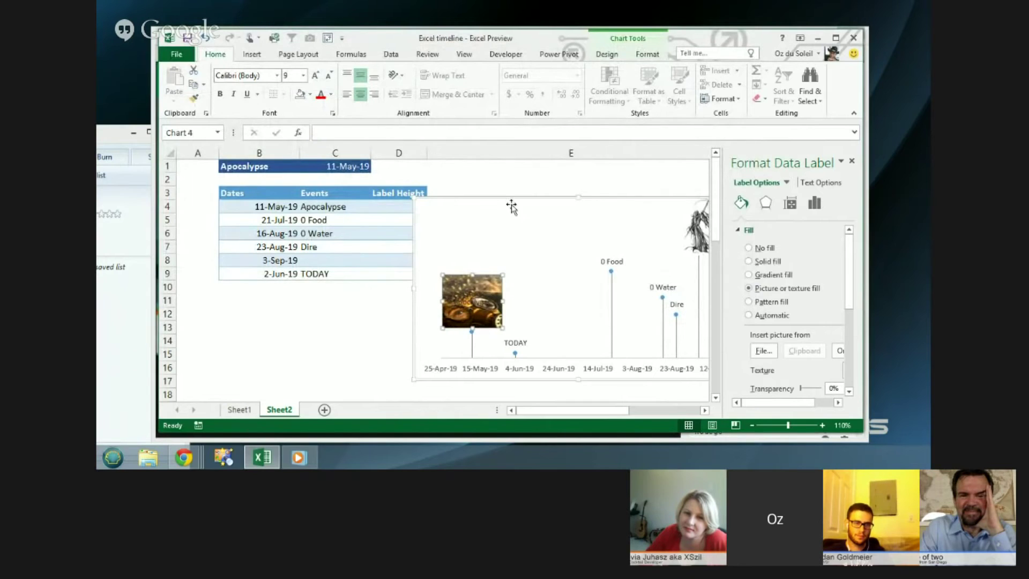
drag(506, 205, 390, 193)
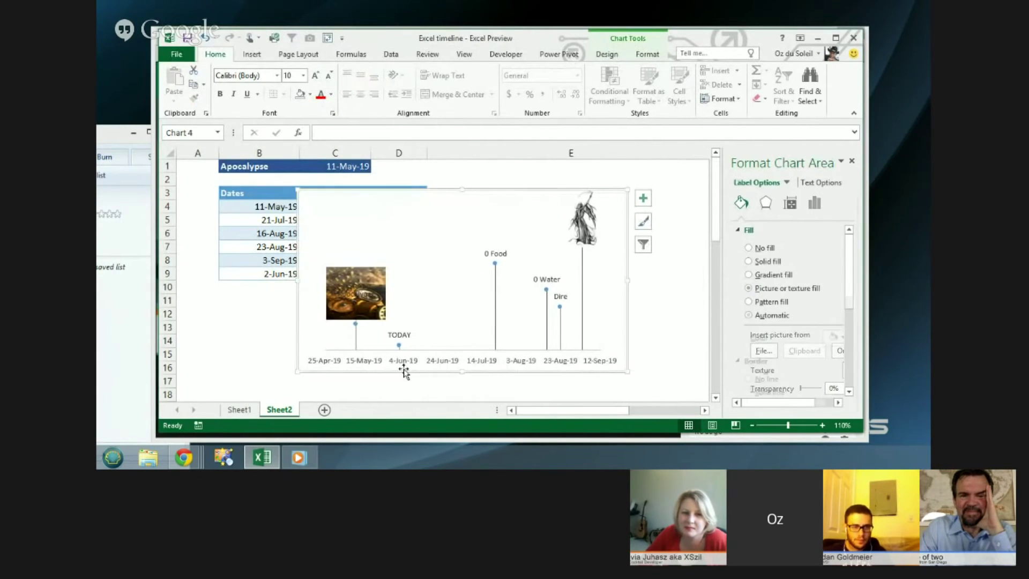
click(400, 346)
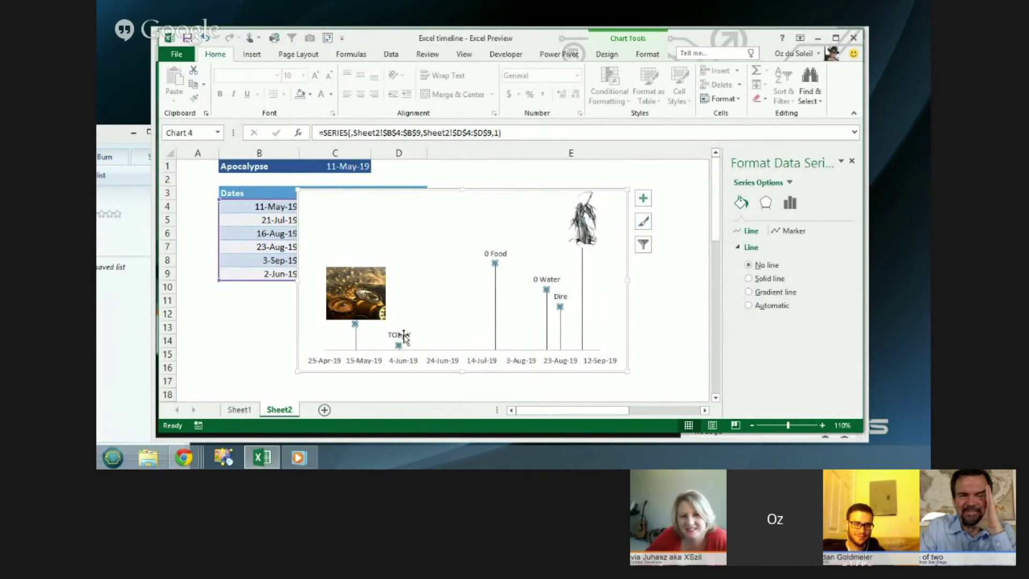
Give the TODAY data label a solid standard Red fill.
click(399, 334)
click(404, 335)
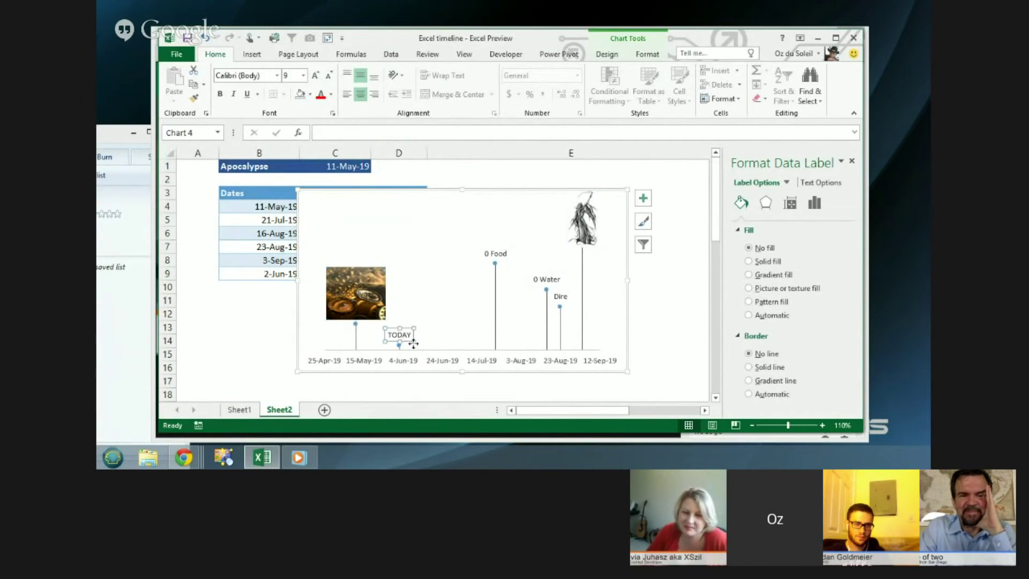
click(310, 94)
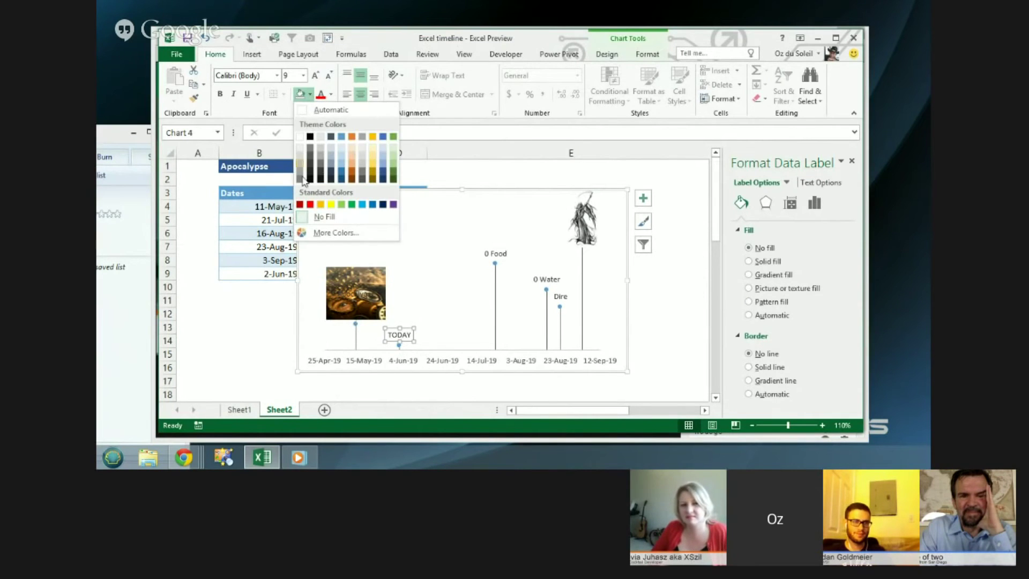
click(310, 205)
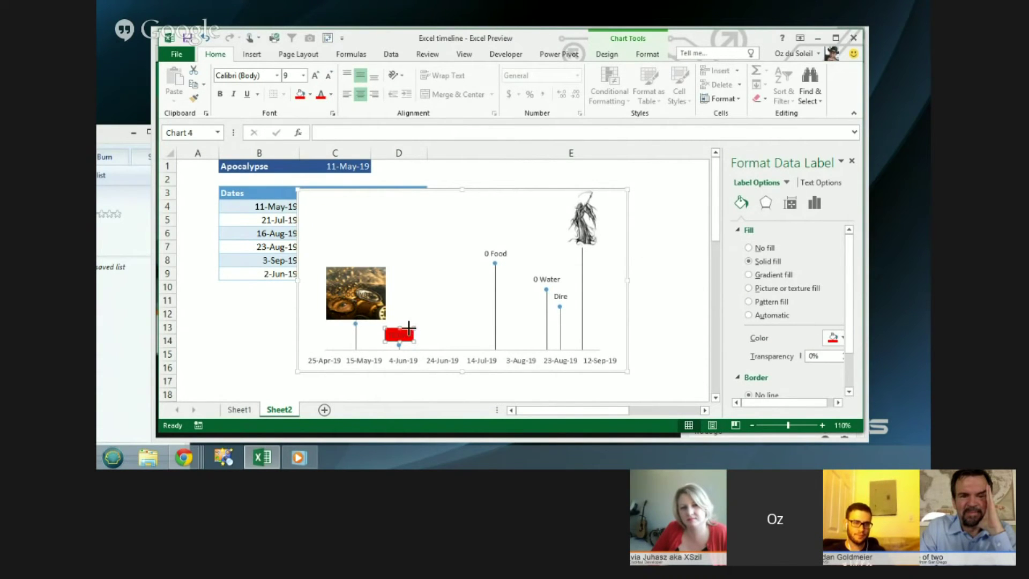
click(405, 328)
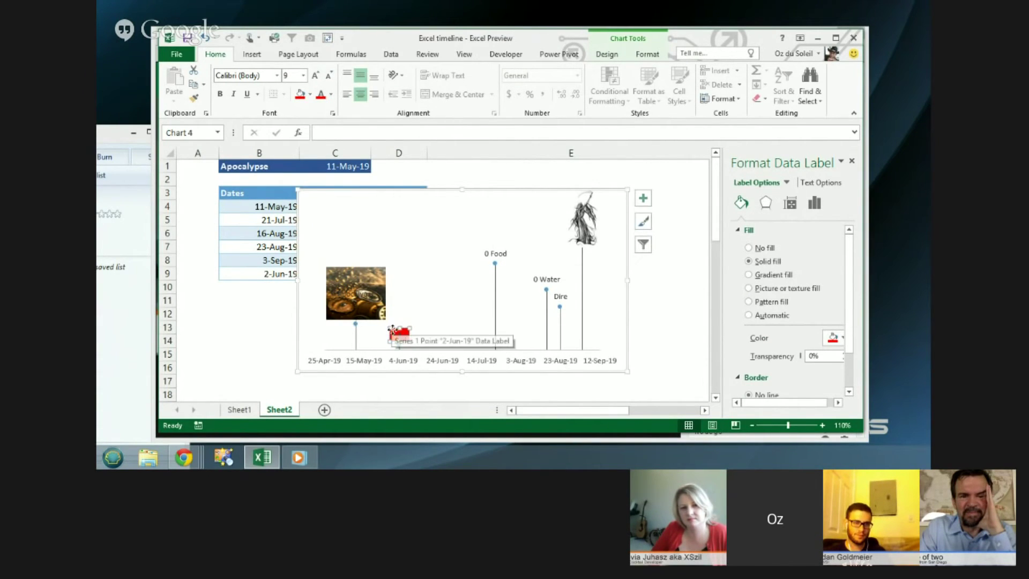
click(395, 328)
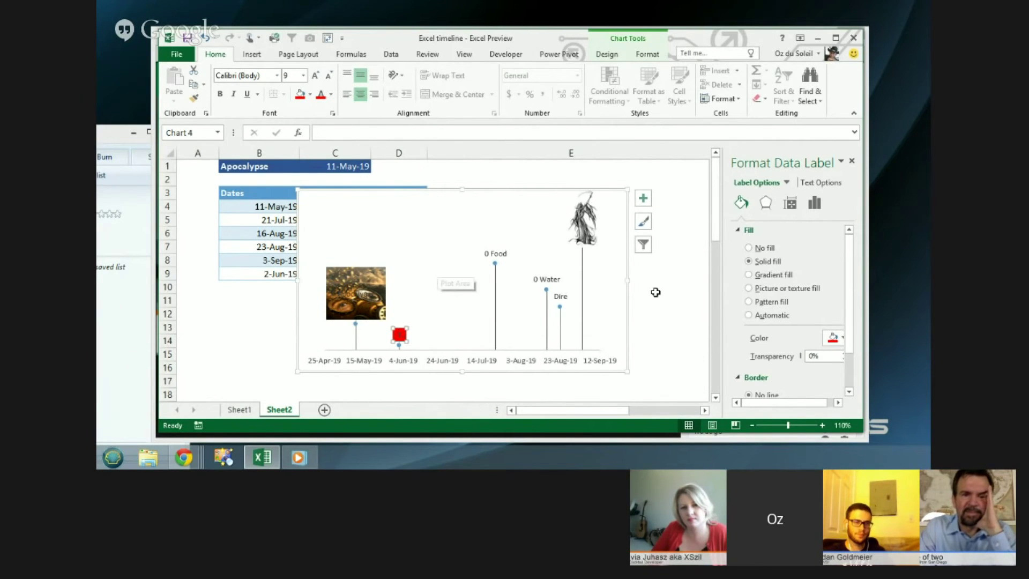
click(669, 326)
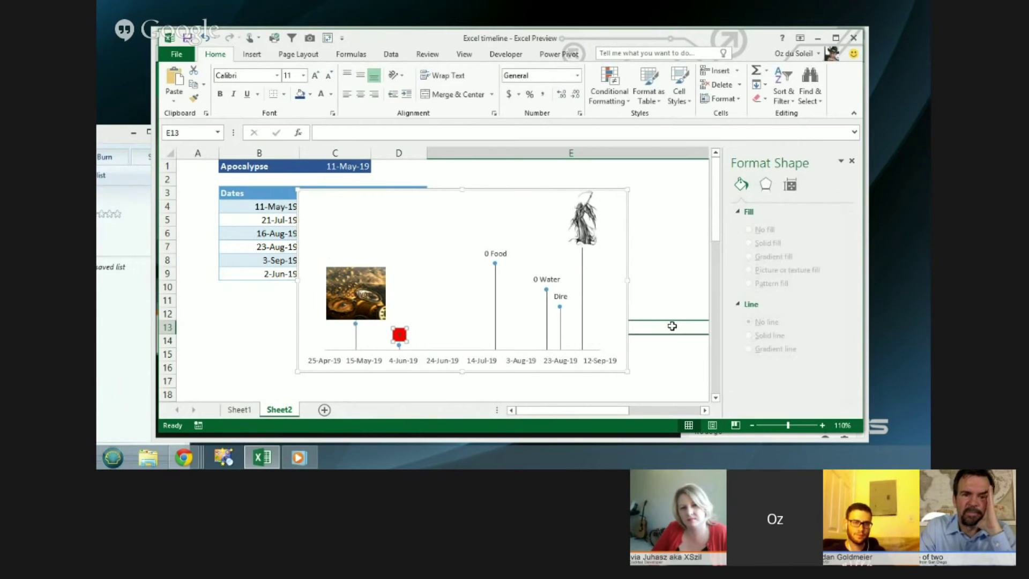
Set the TODAY date in cell B9 to 23-Jul-19, moving the red marker to late July.
drag(614, 411, 579, 413)
drag(422, 199, 501, 196)
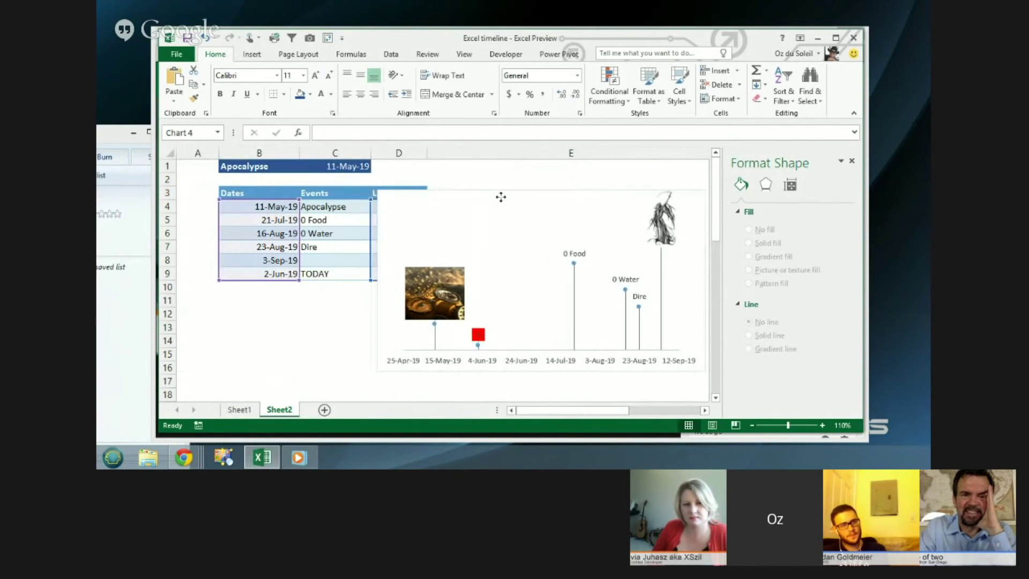
click(262, 274)
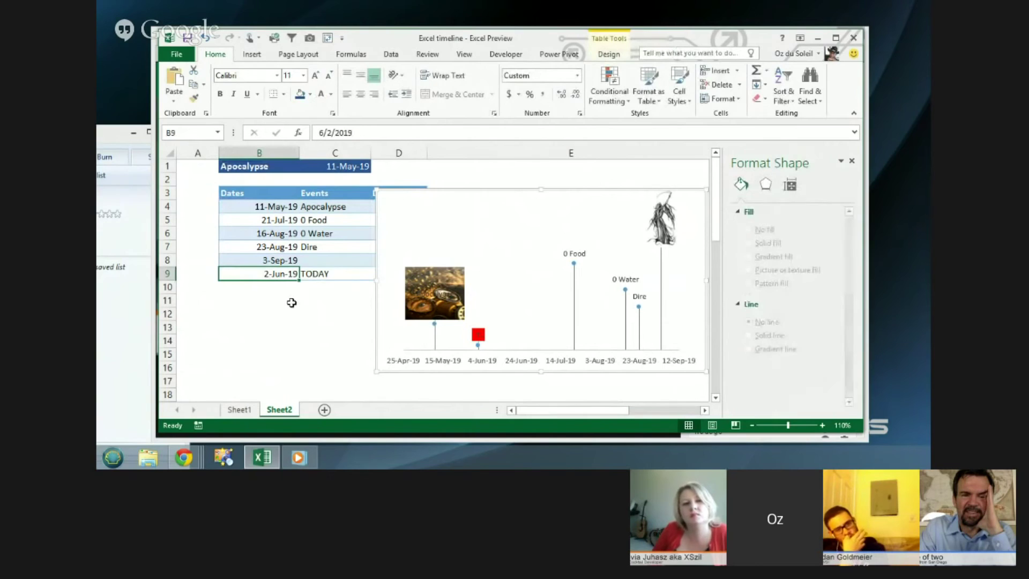
text(23jul)
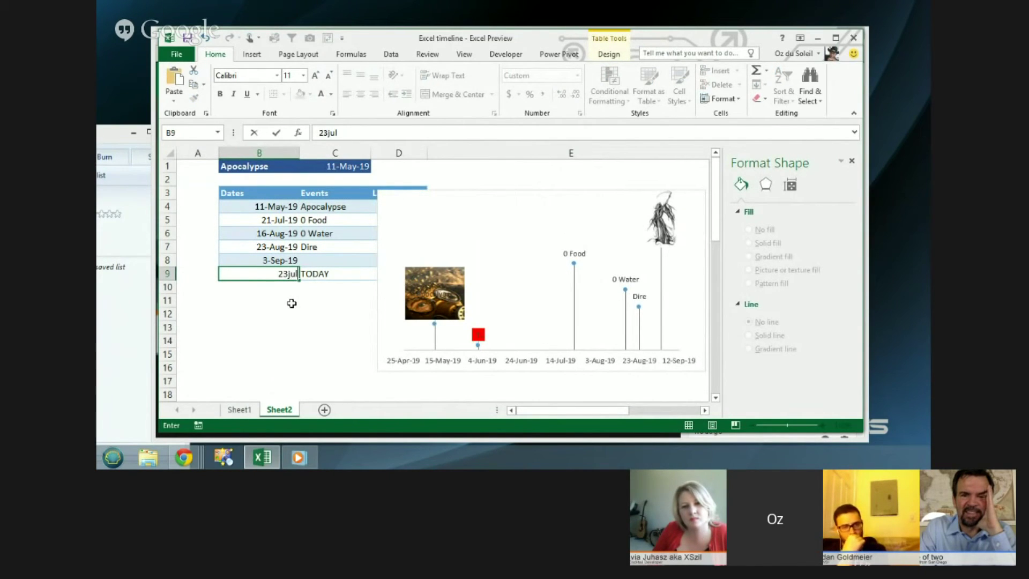
key(Return)
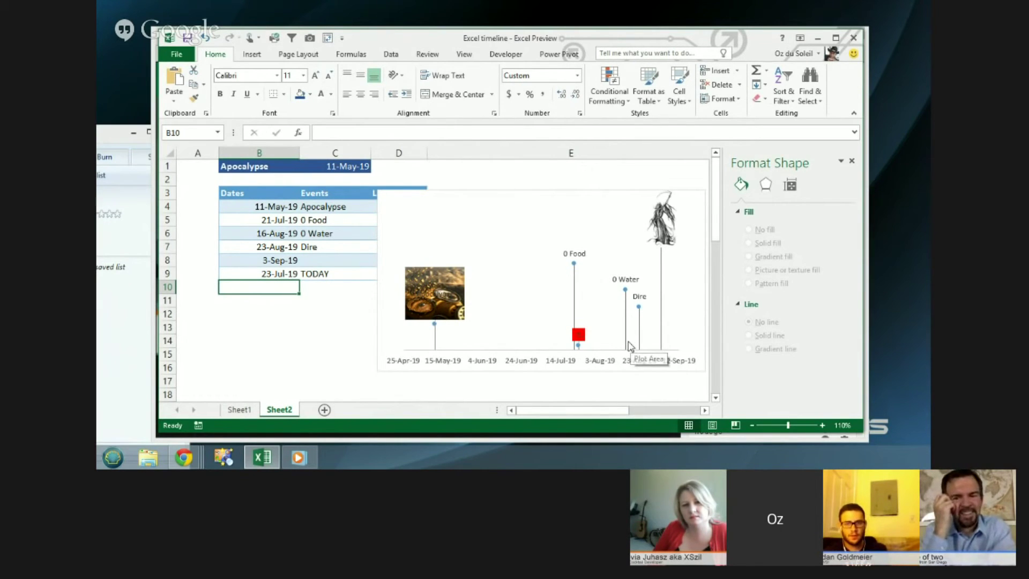
drag(617, 194, 432, 188)
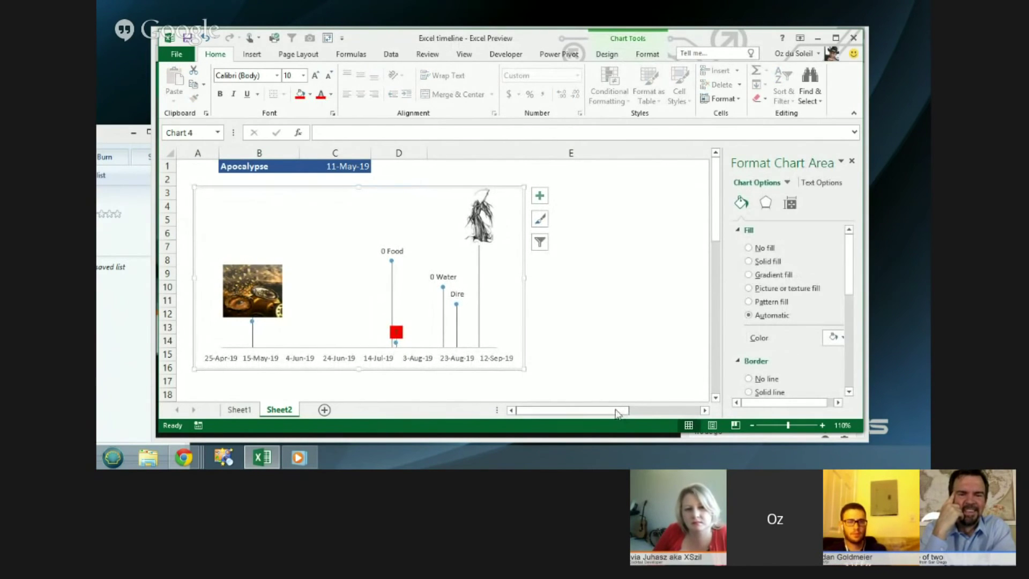
Add a cannibalism row with 3 days to the Food table.
drag(616, 412, 659, 410)
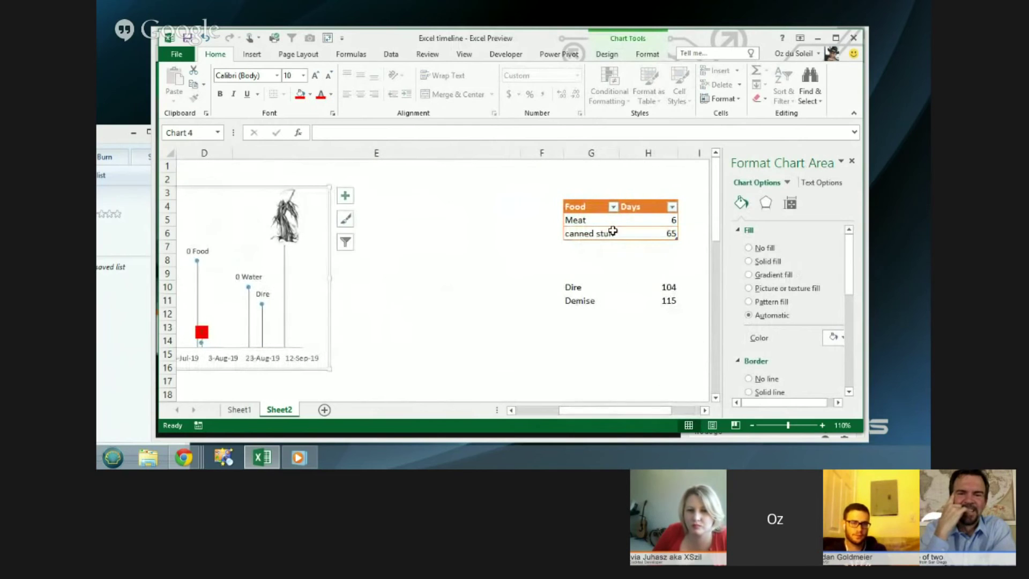
click(584, 243)
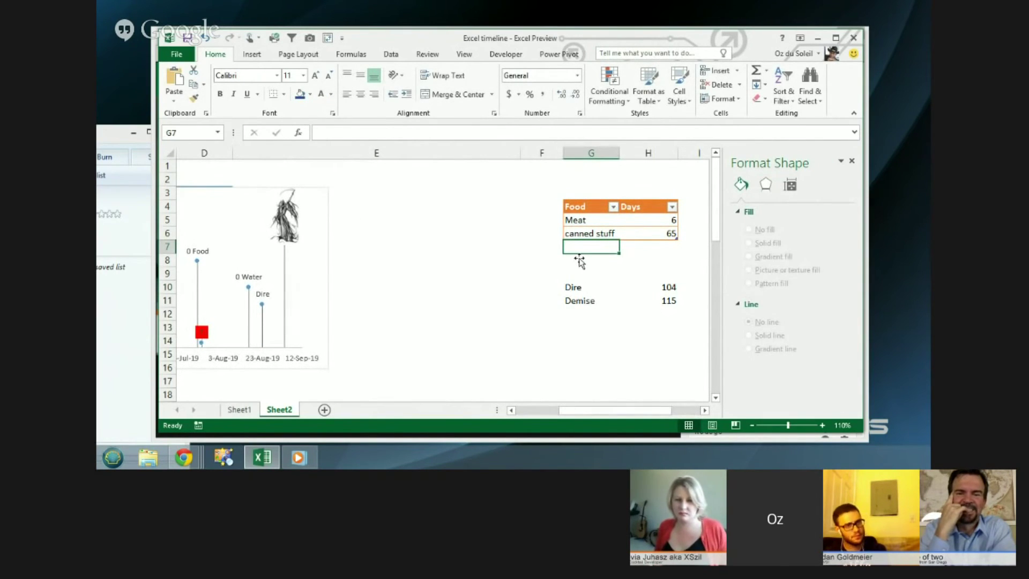
text(cannibalism)
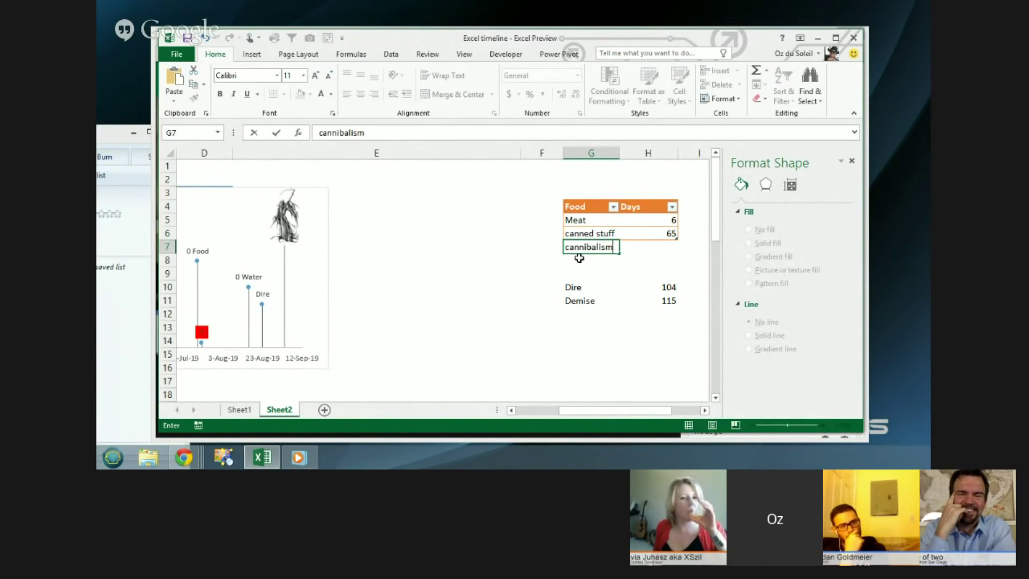
key(Tab)
text(3)
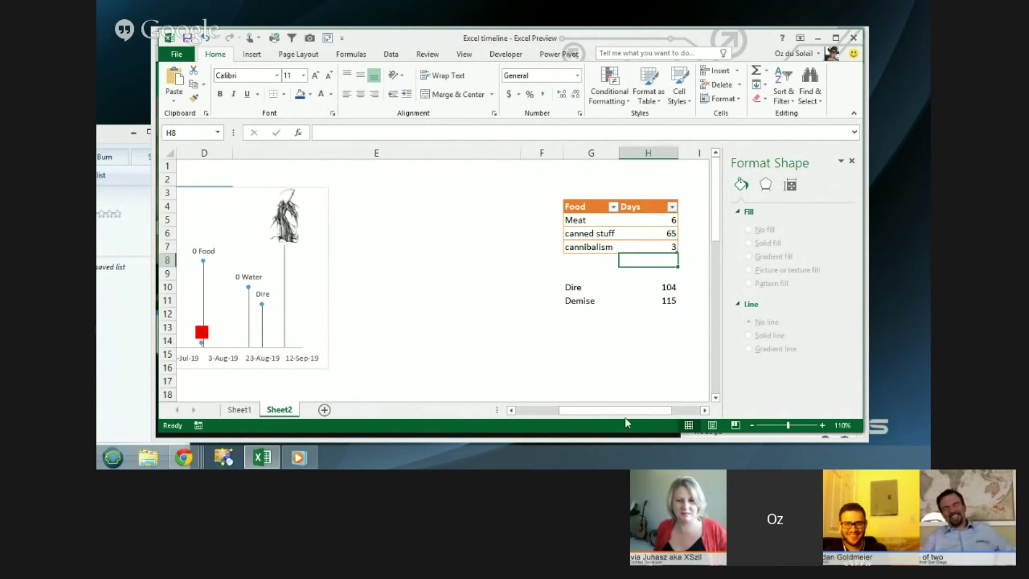
Move the chart off the table to sit beside the Dates and Events columns.
drag(621, 410, 579, 410)
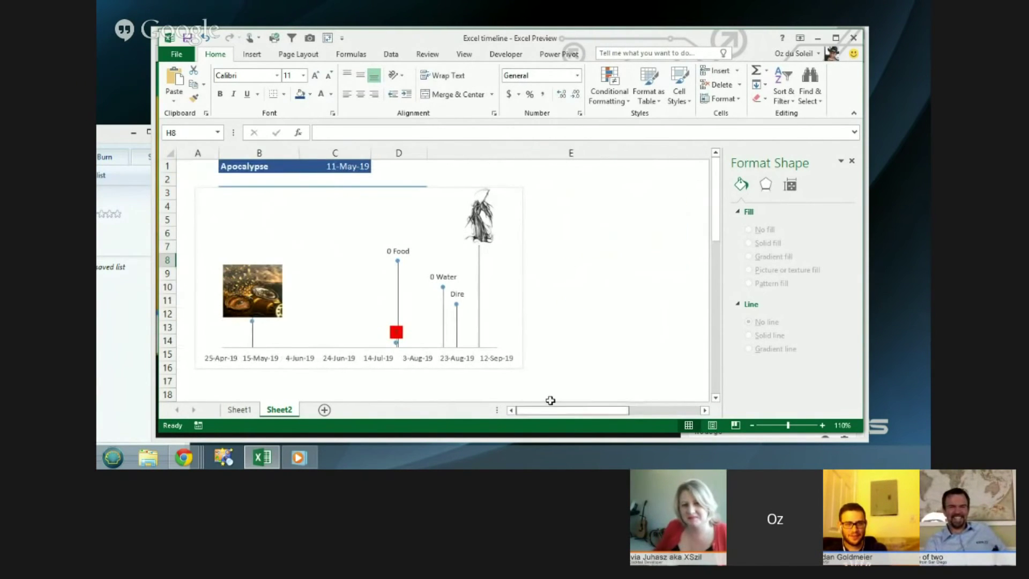
click(598, 323)
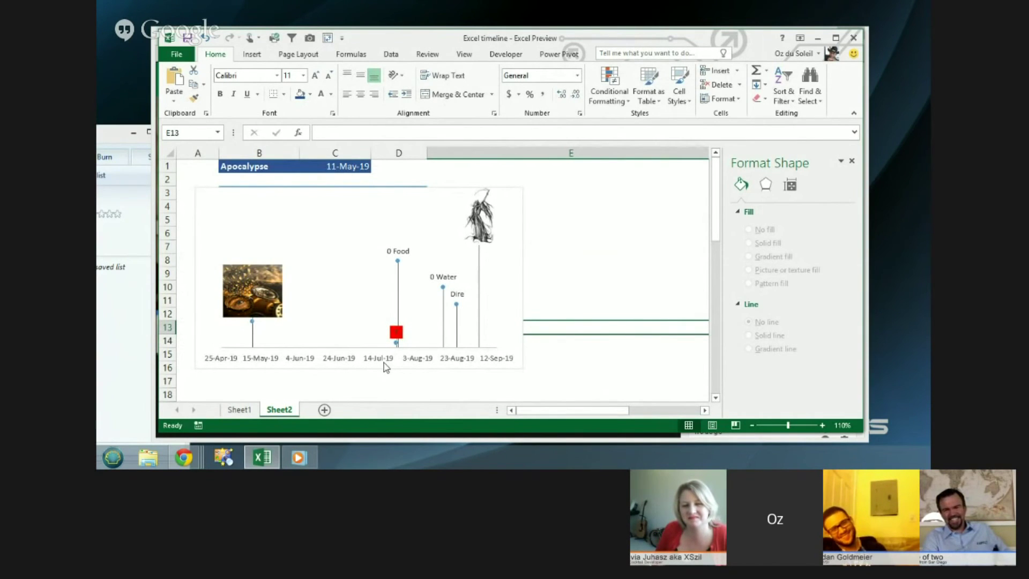
drag(386, 191, 528, 200)
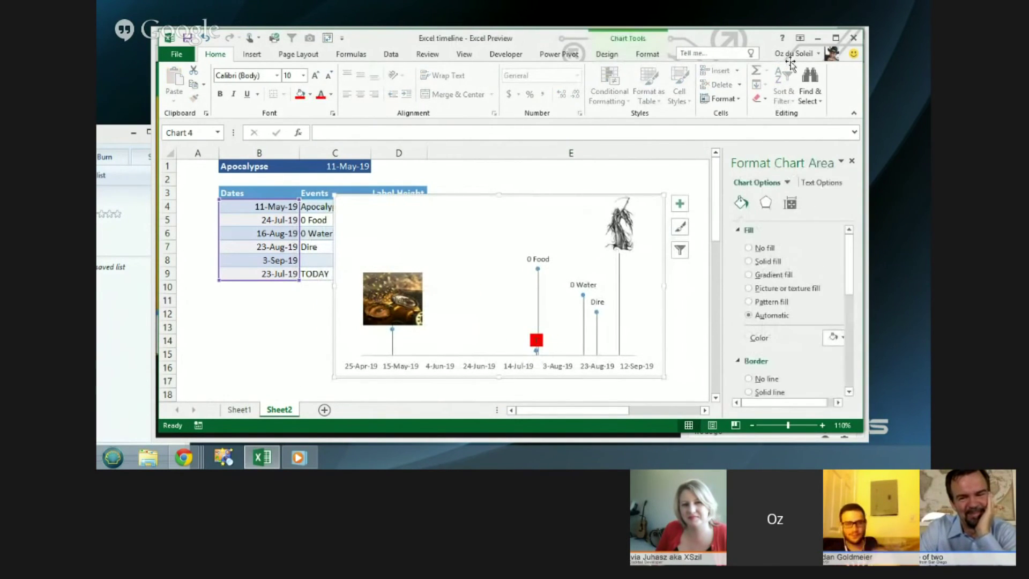
key(alt+Tab)
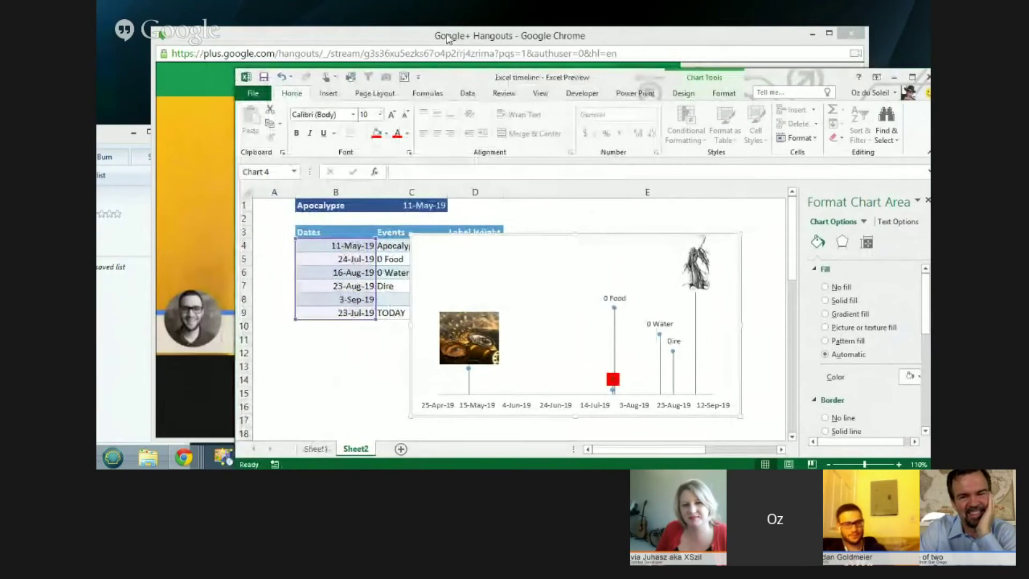